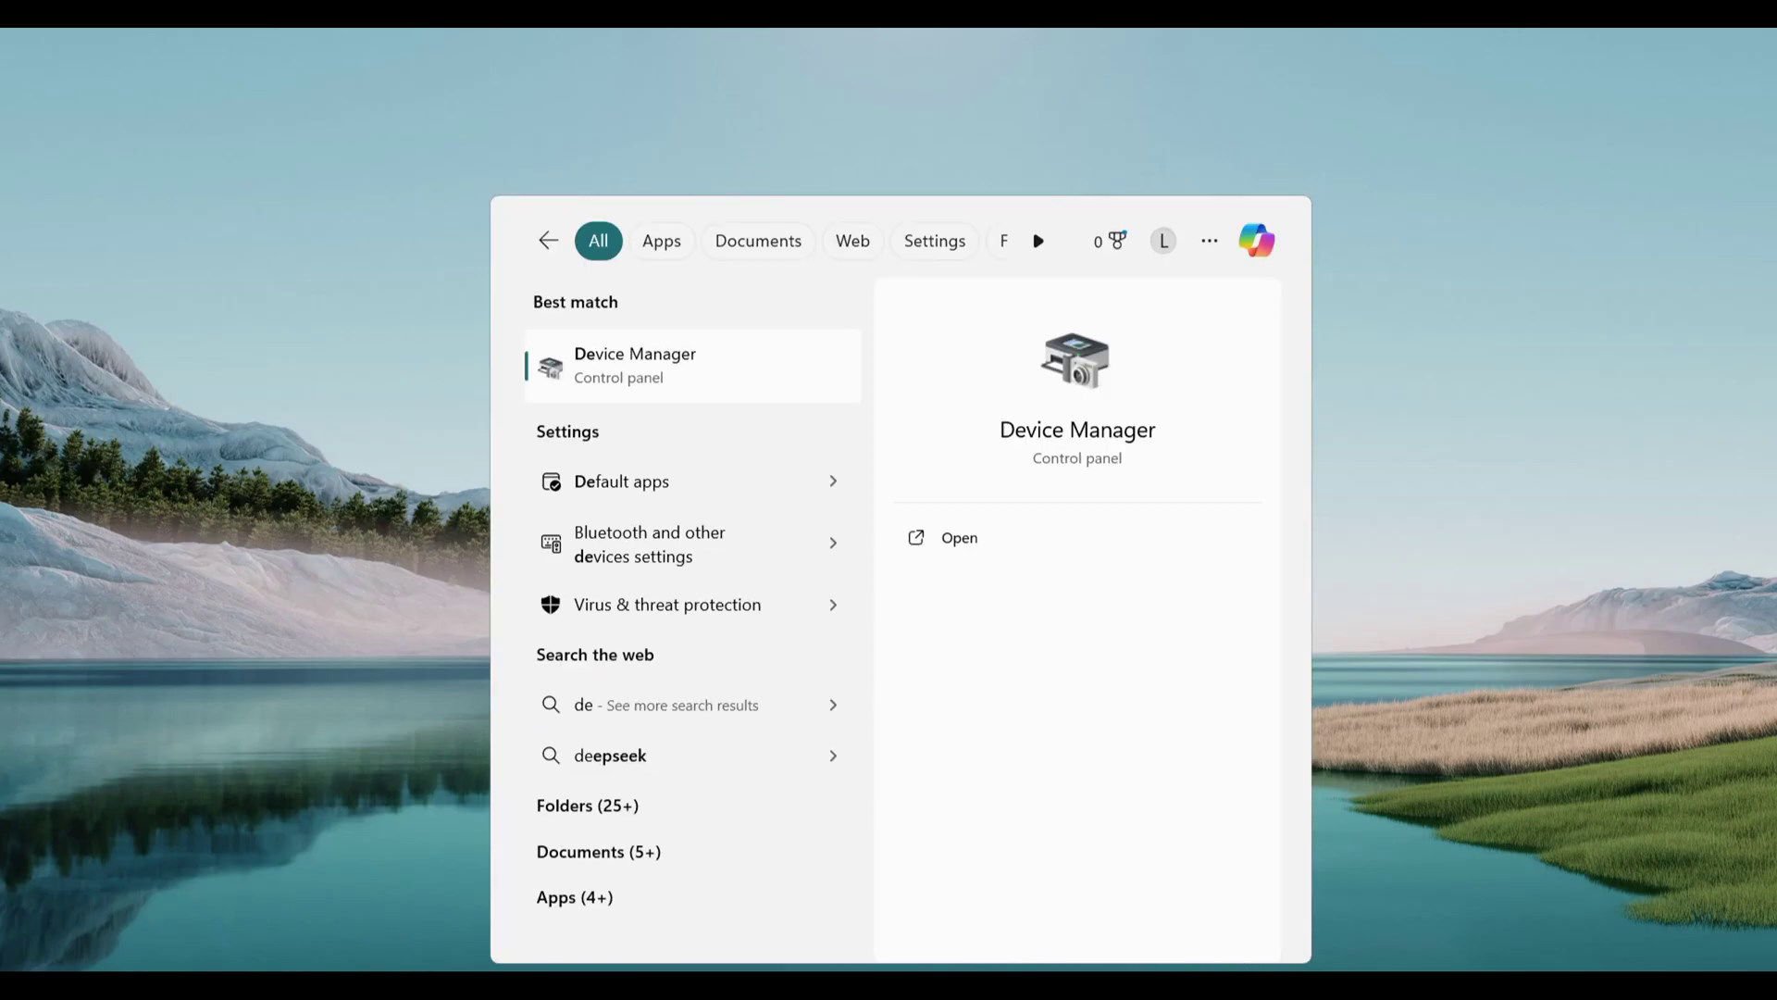
Open Device Manager and expand Audio inputs and outputs.
click(746, 381)
drag(549, 84, 1002, 287)
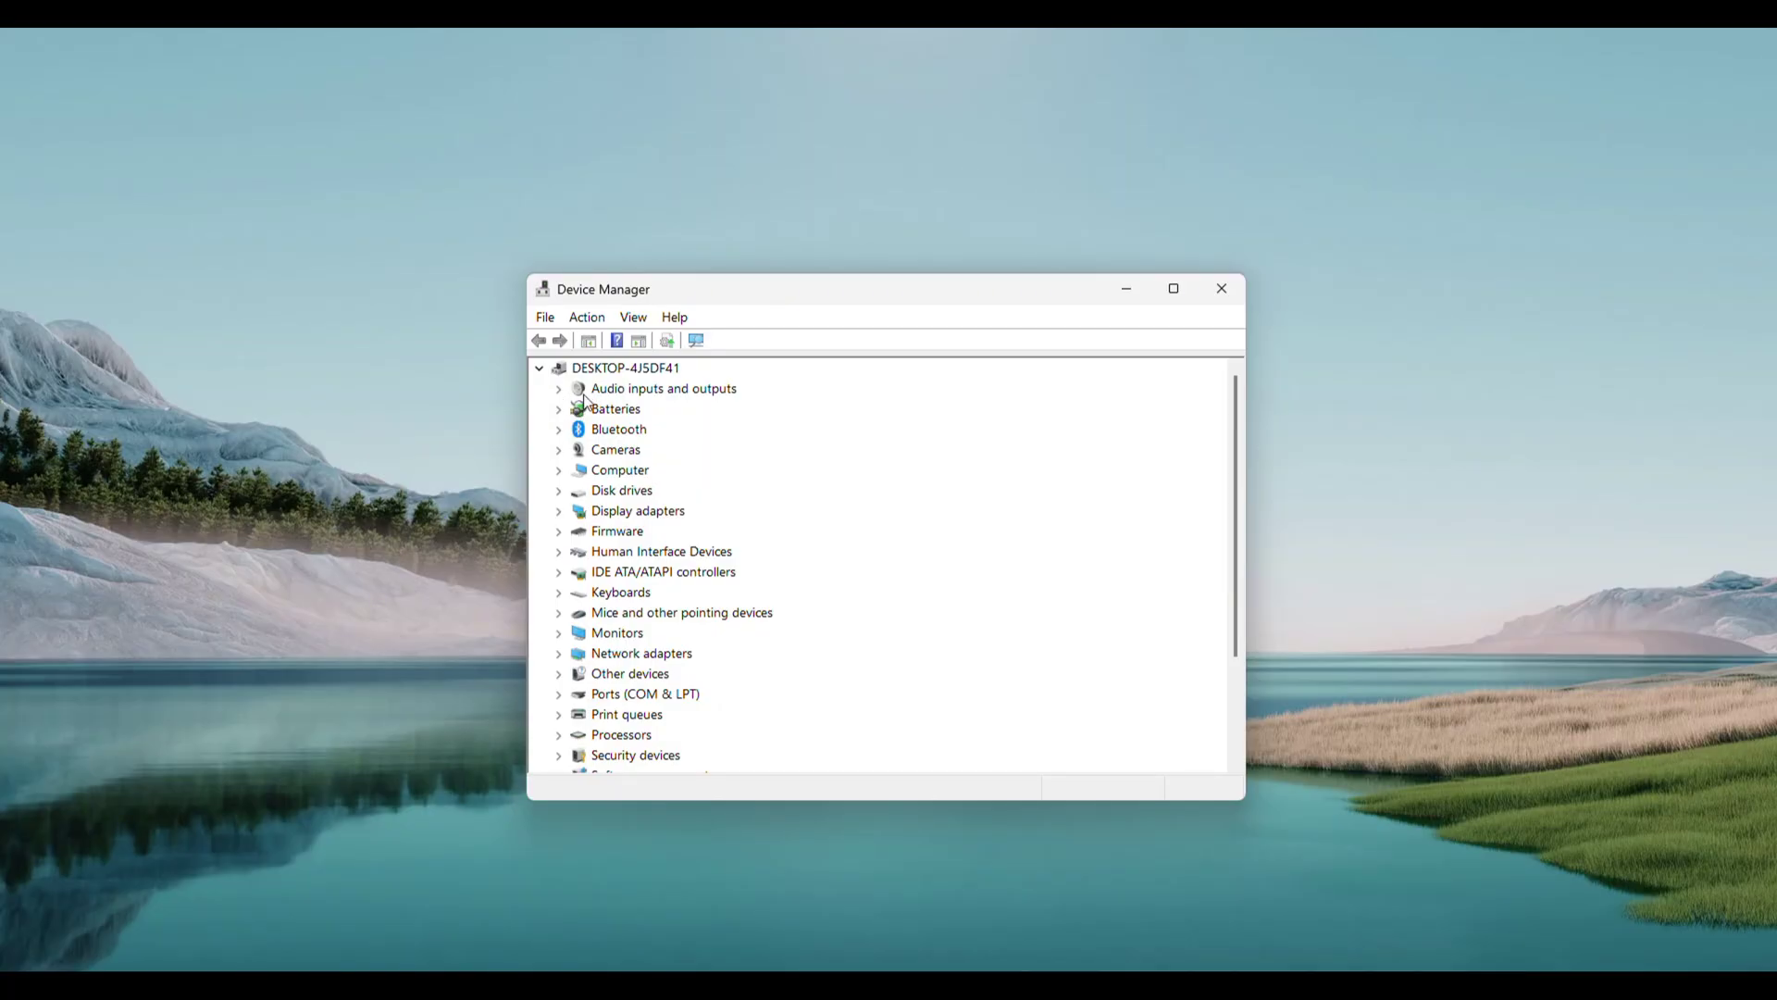
click(712, 394)
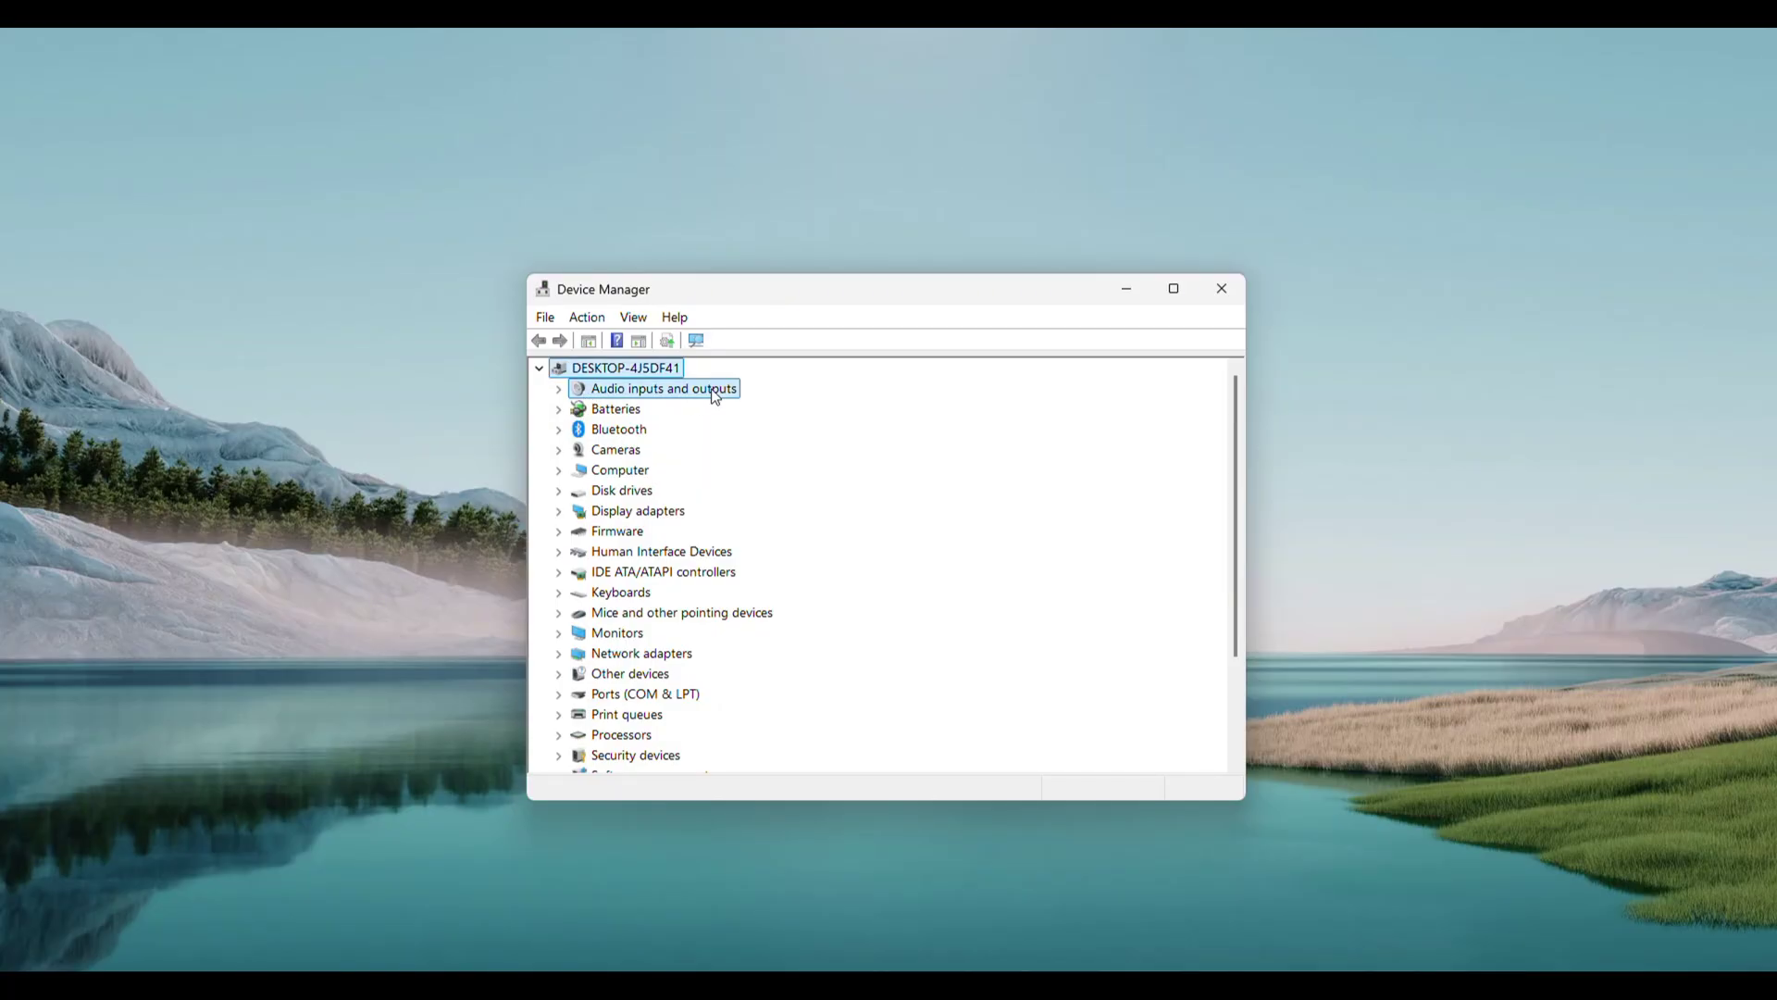
click(663, 395)
click(560, 390)
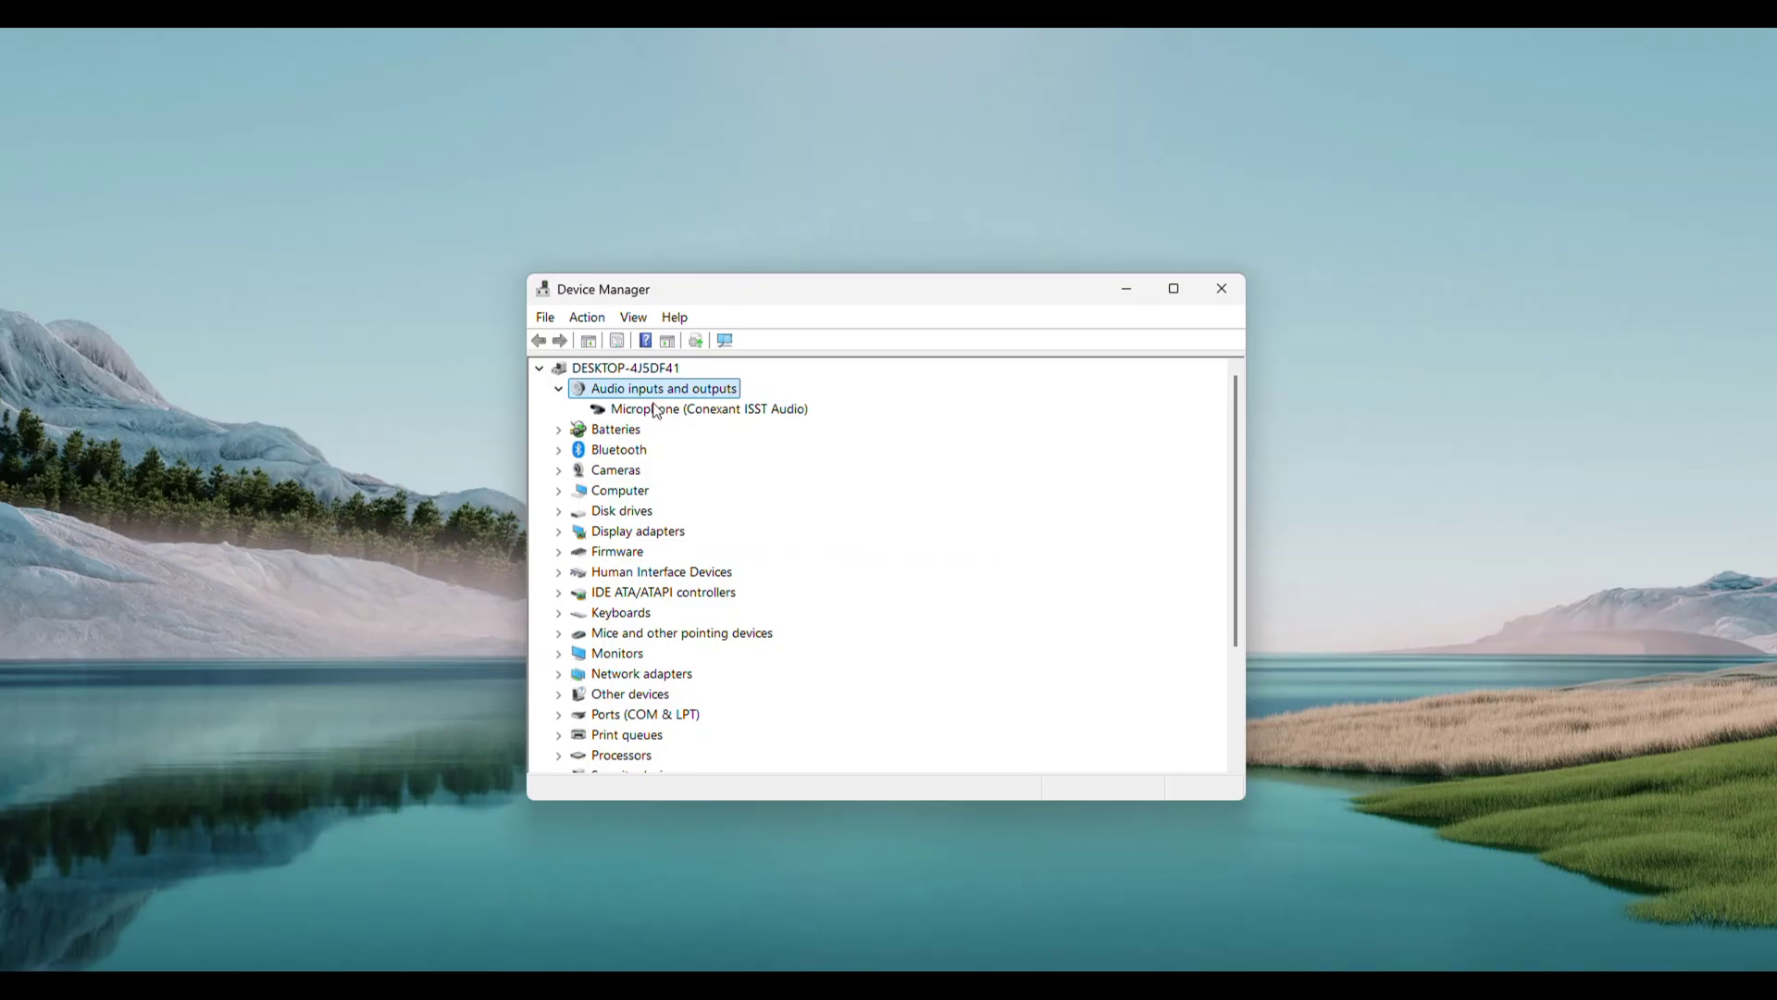
Select the Microphone (Conexant ISST Audio) device and check its actions.
right_click(690, 395)
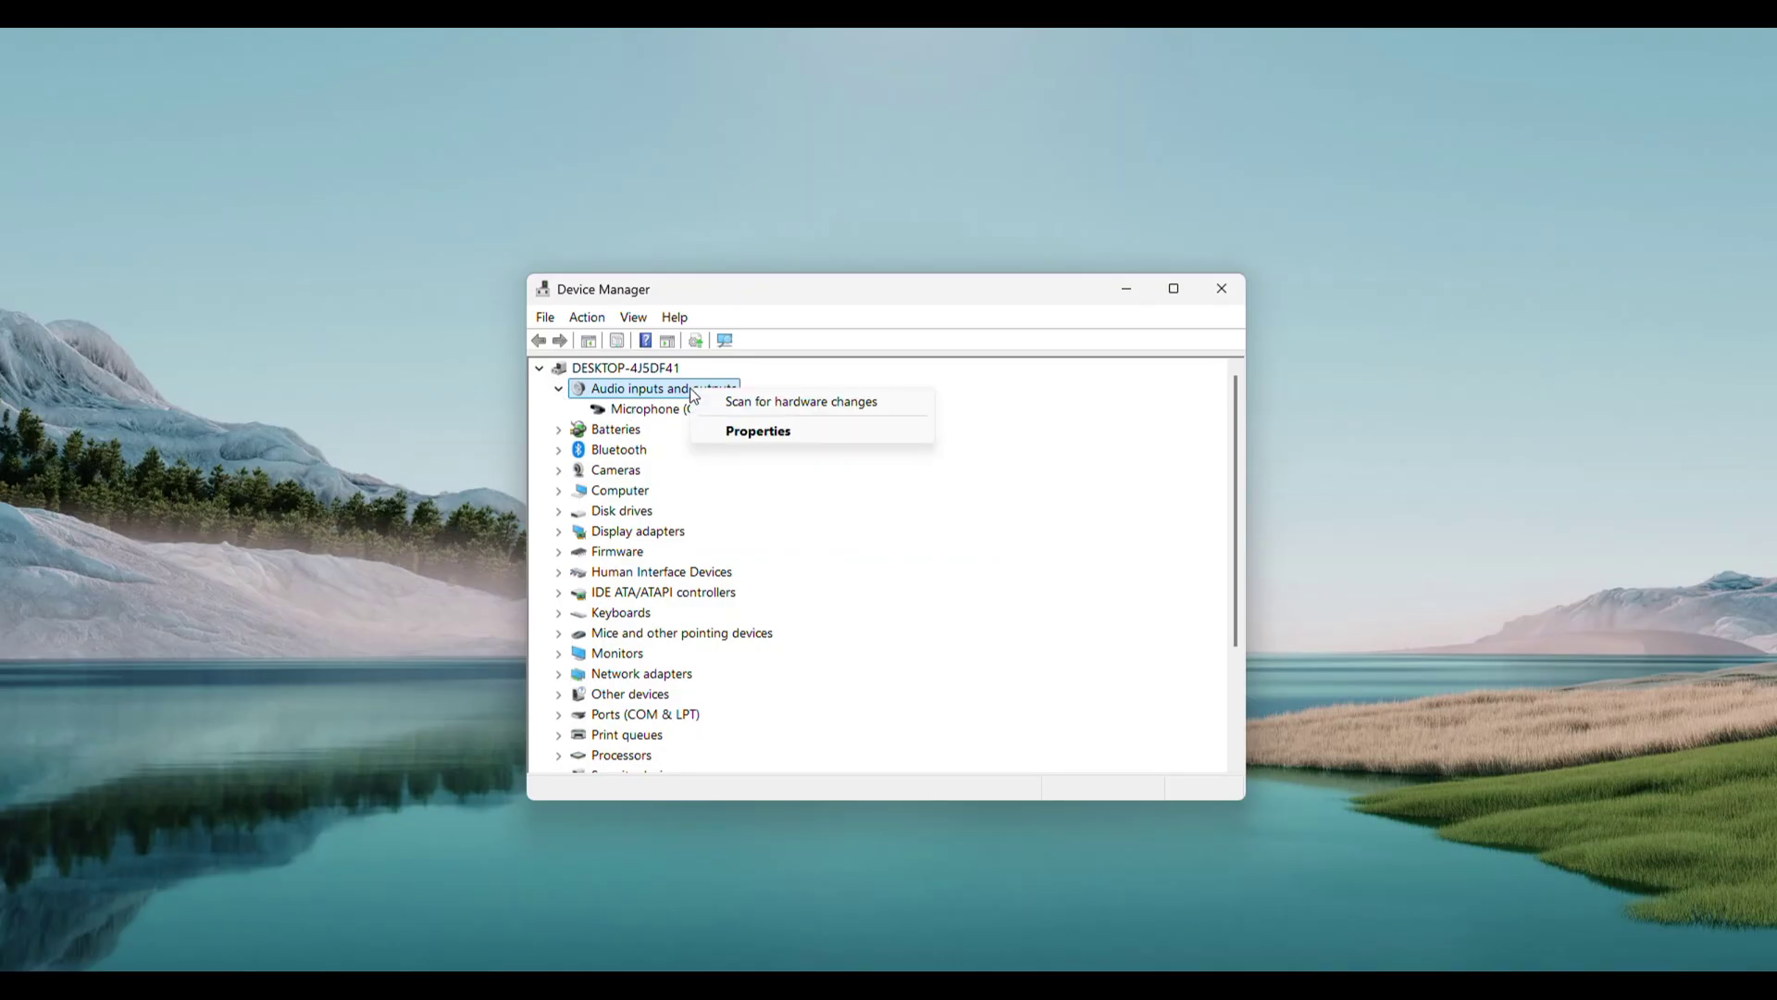
key(Escape)
click(672, 406)
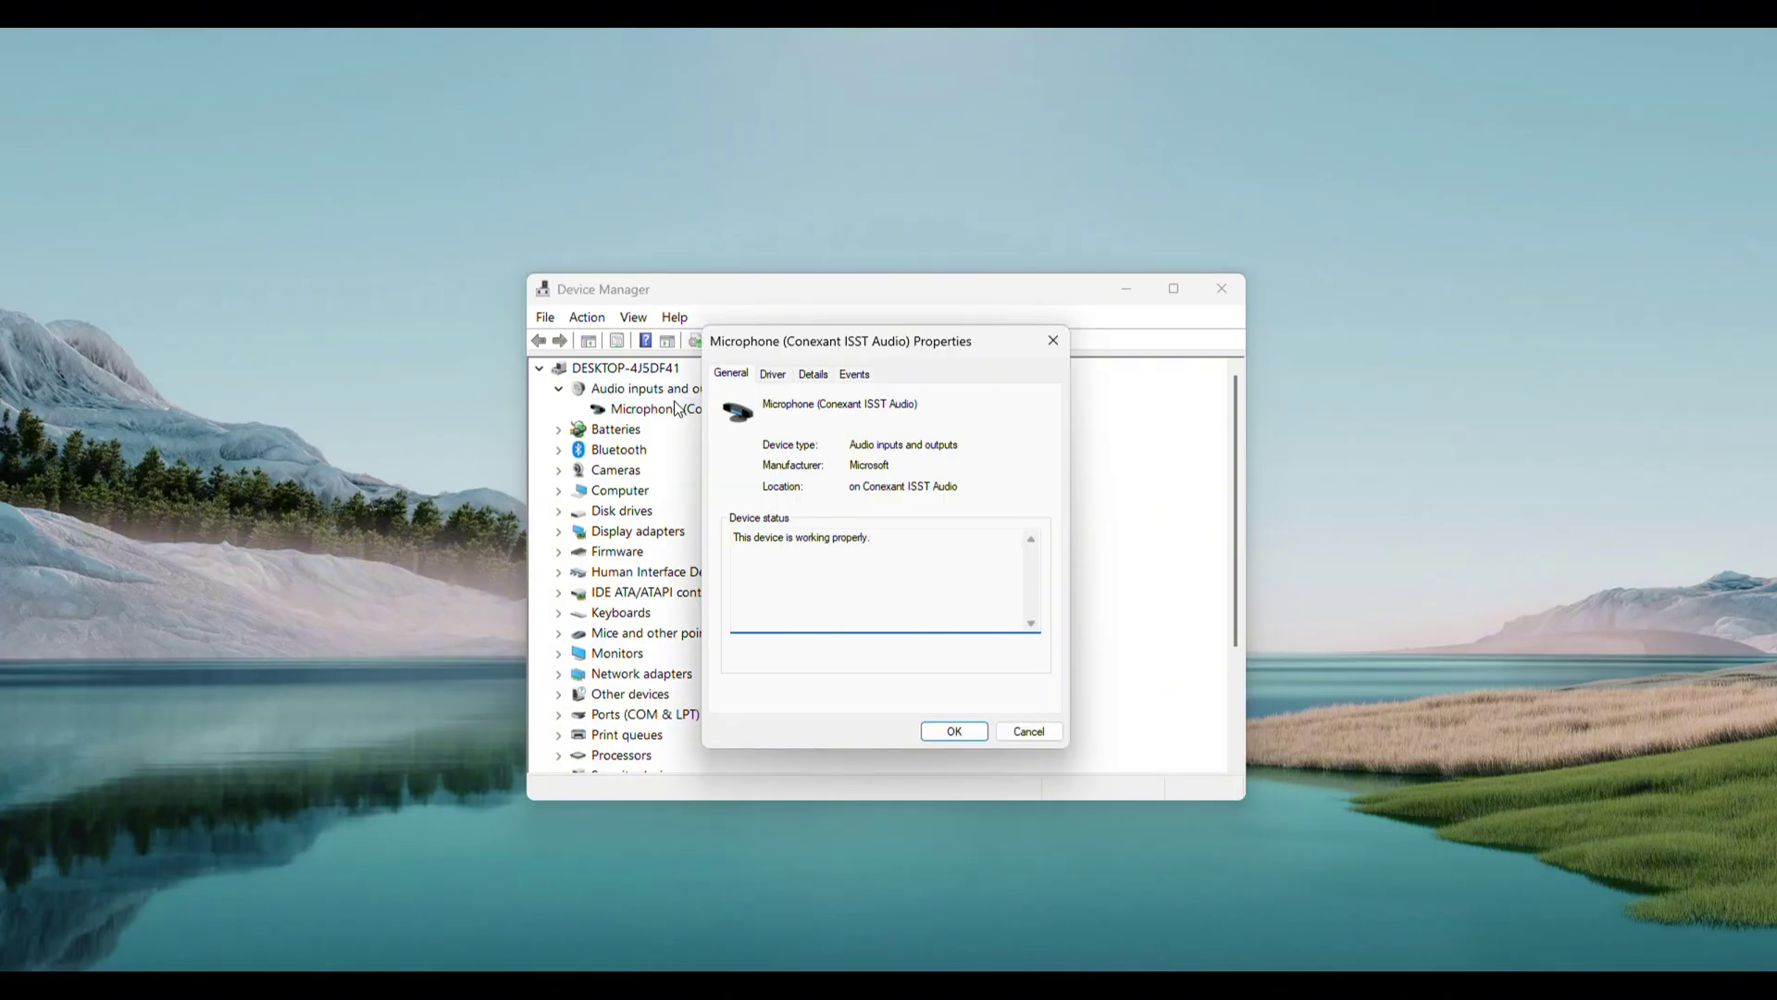
key(Escape)
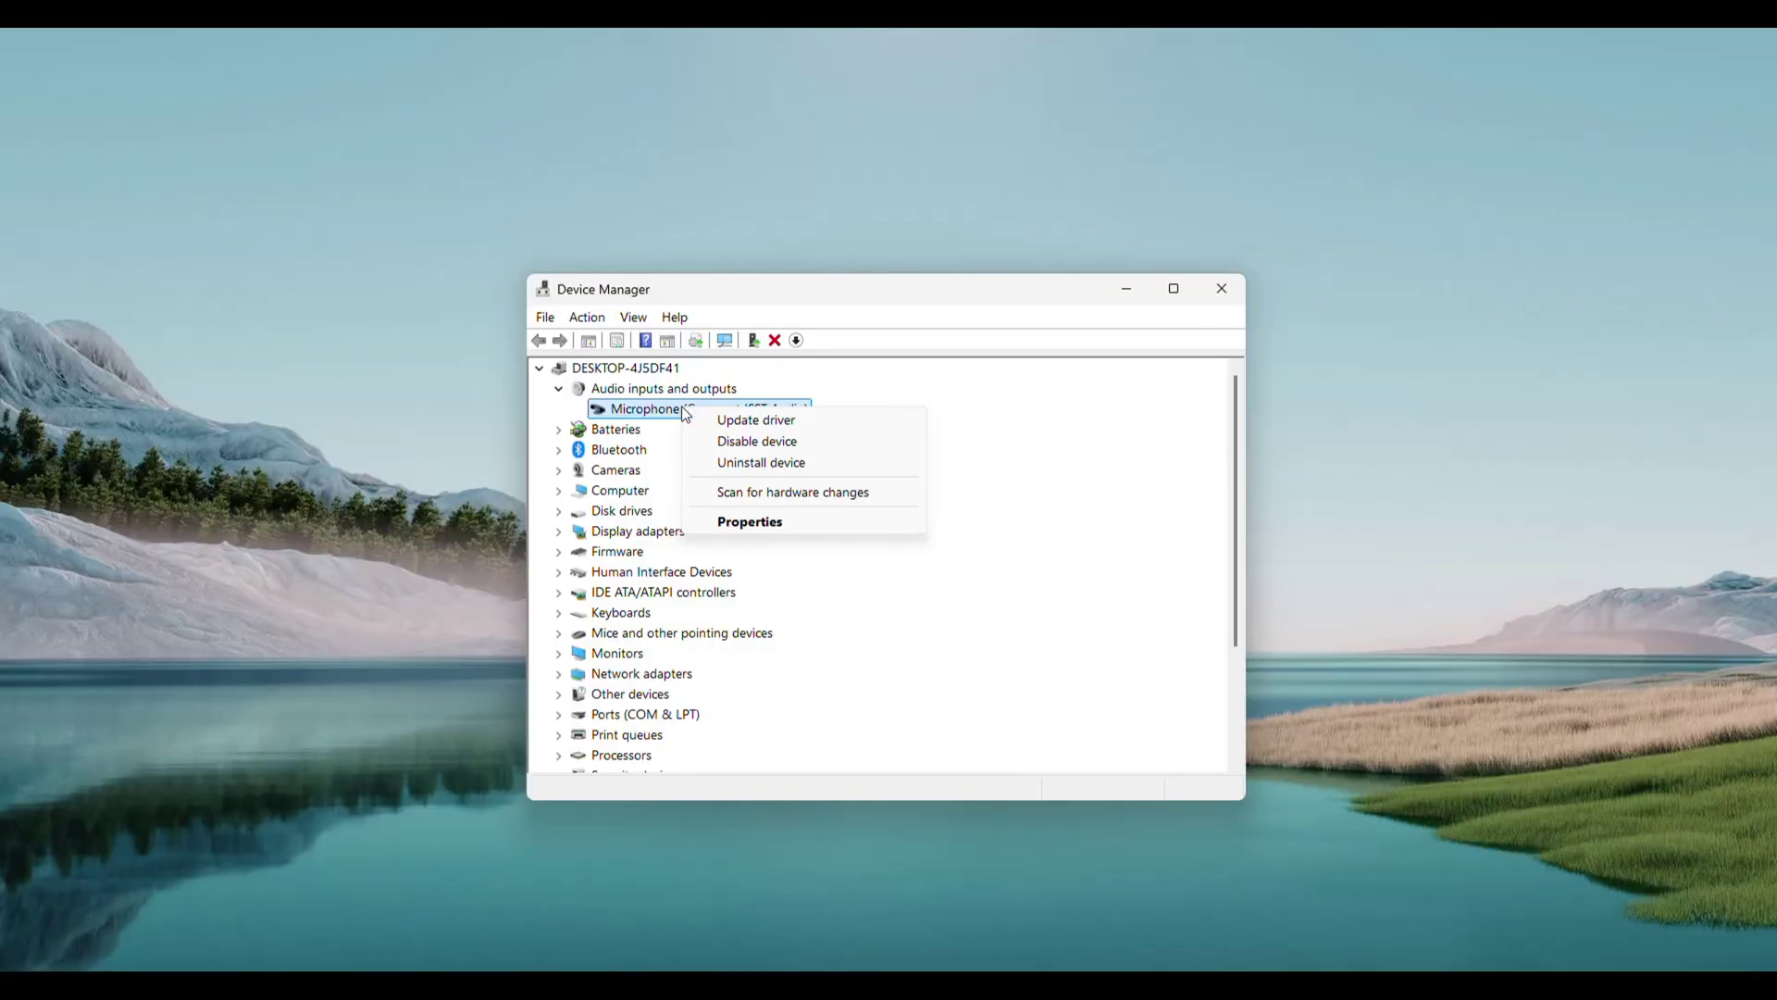
Update the Conexant microphone driver to Generic software device, picked from the list on this computer.
click(730, 417)
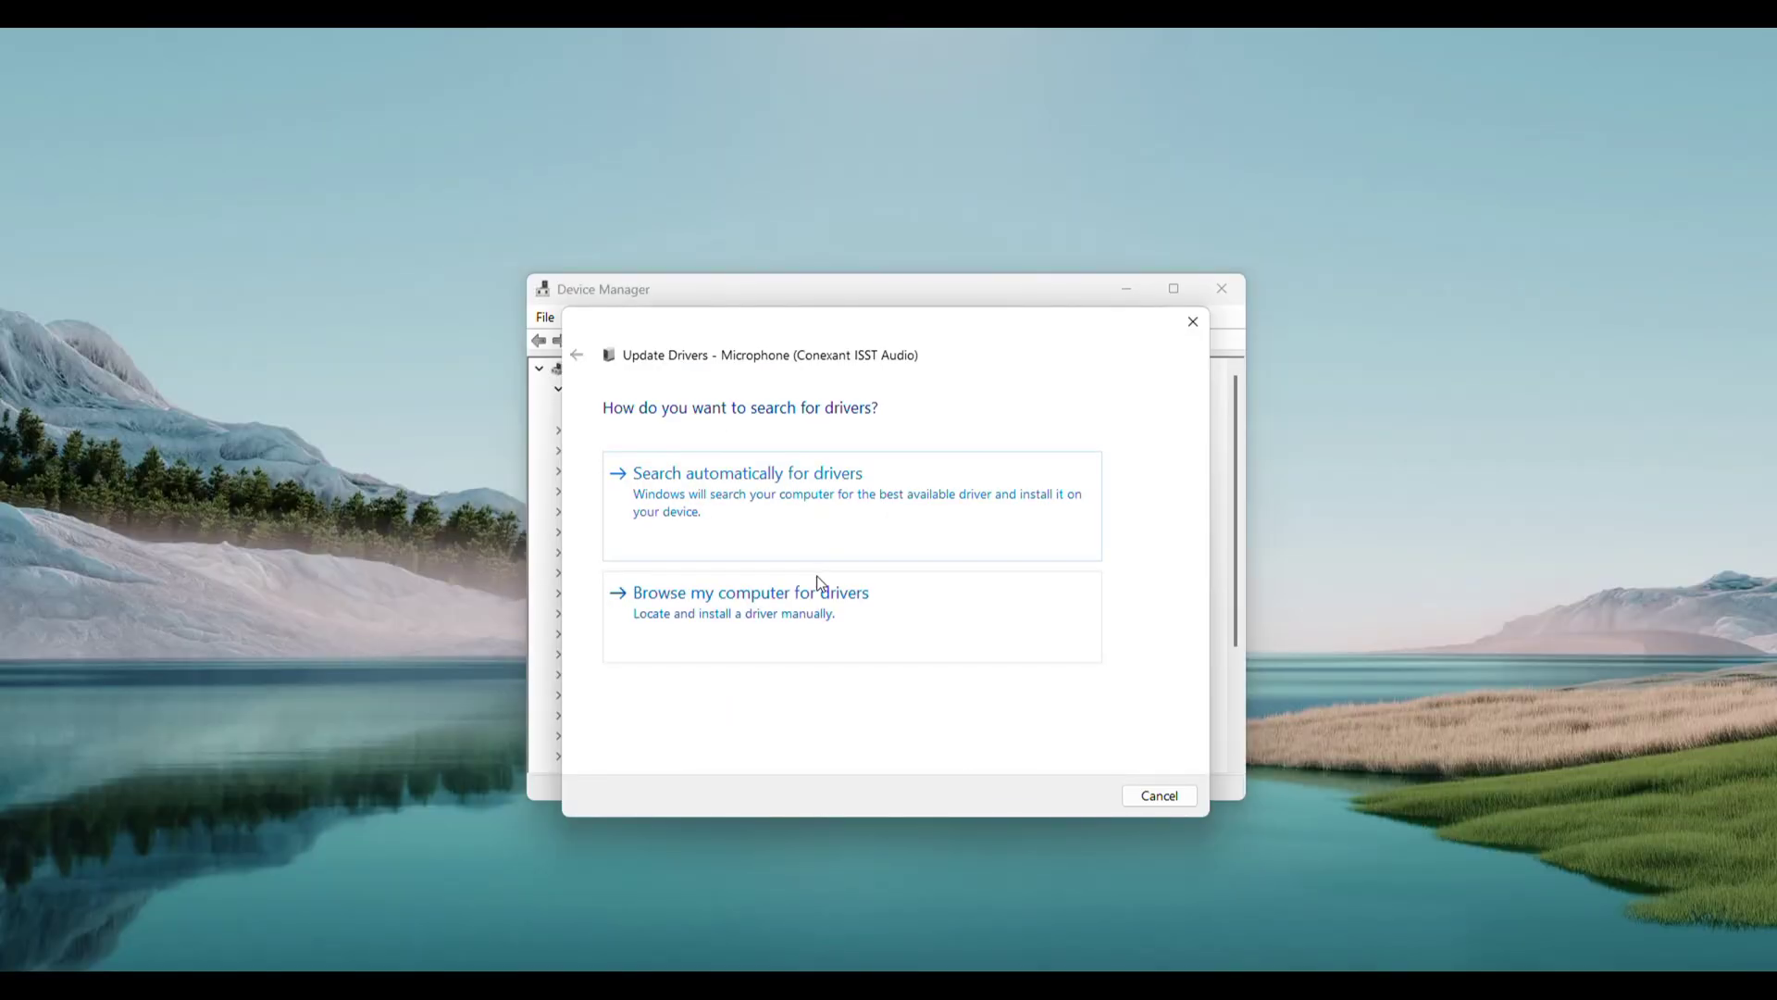
click(787, 611)
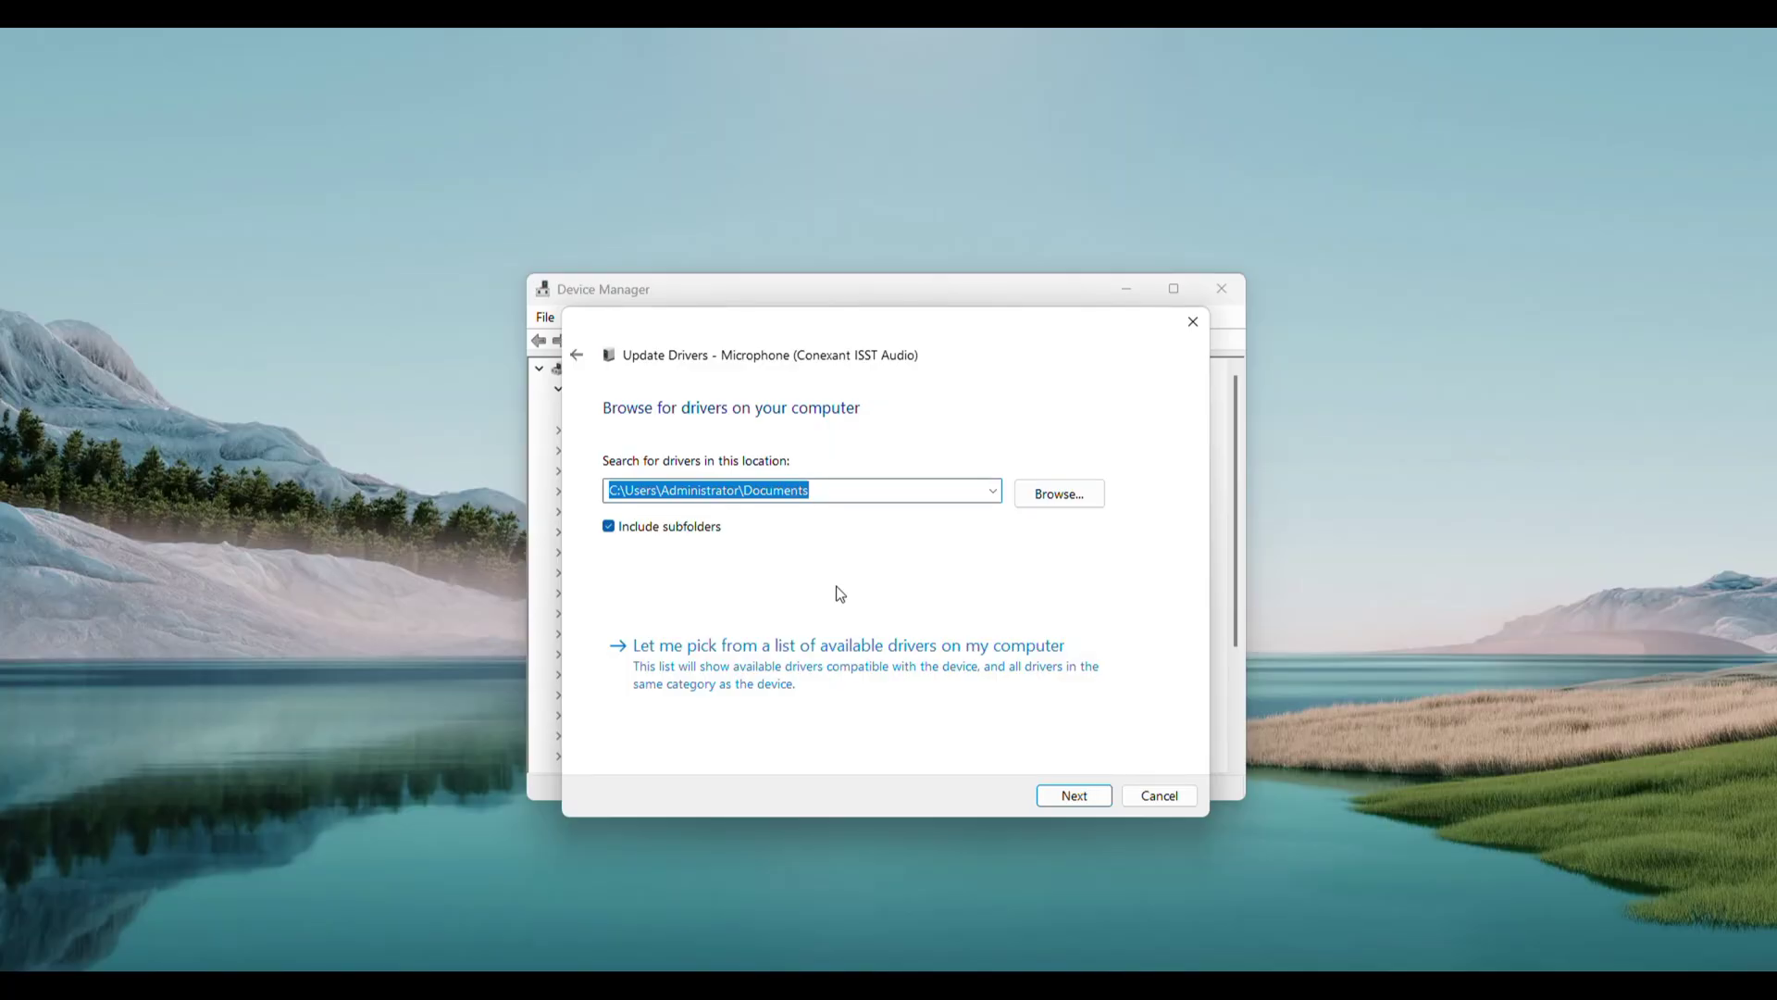
click(771, 656)
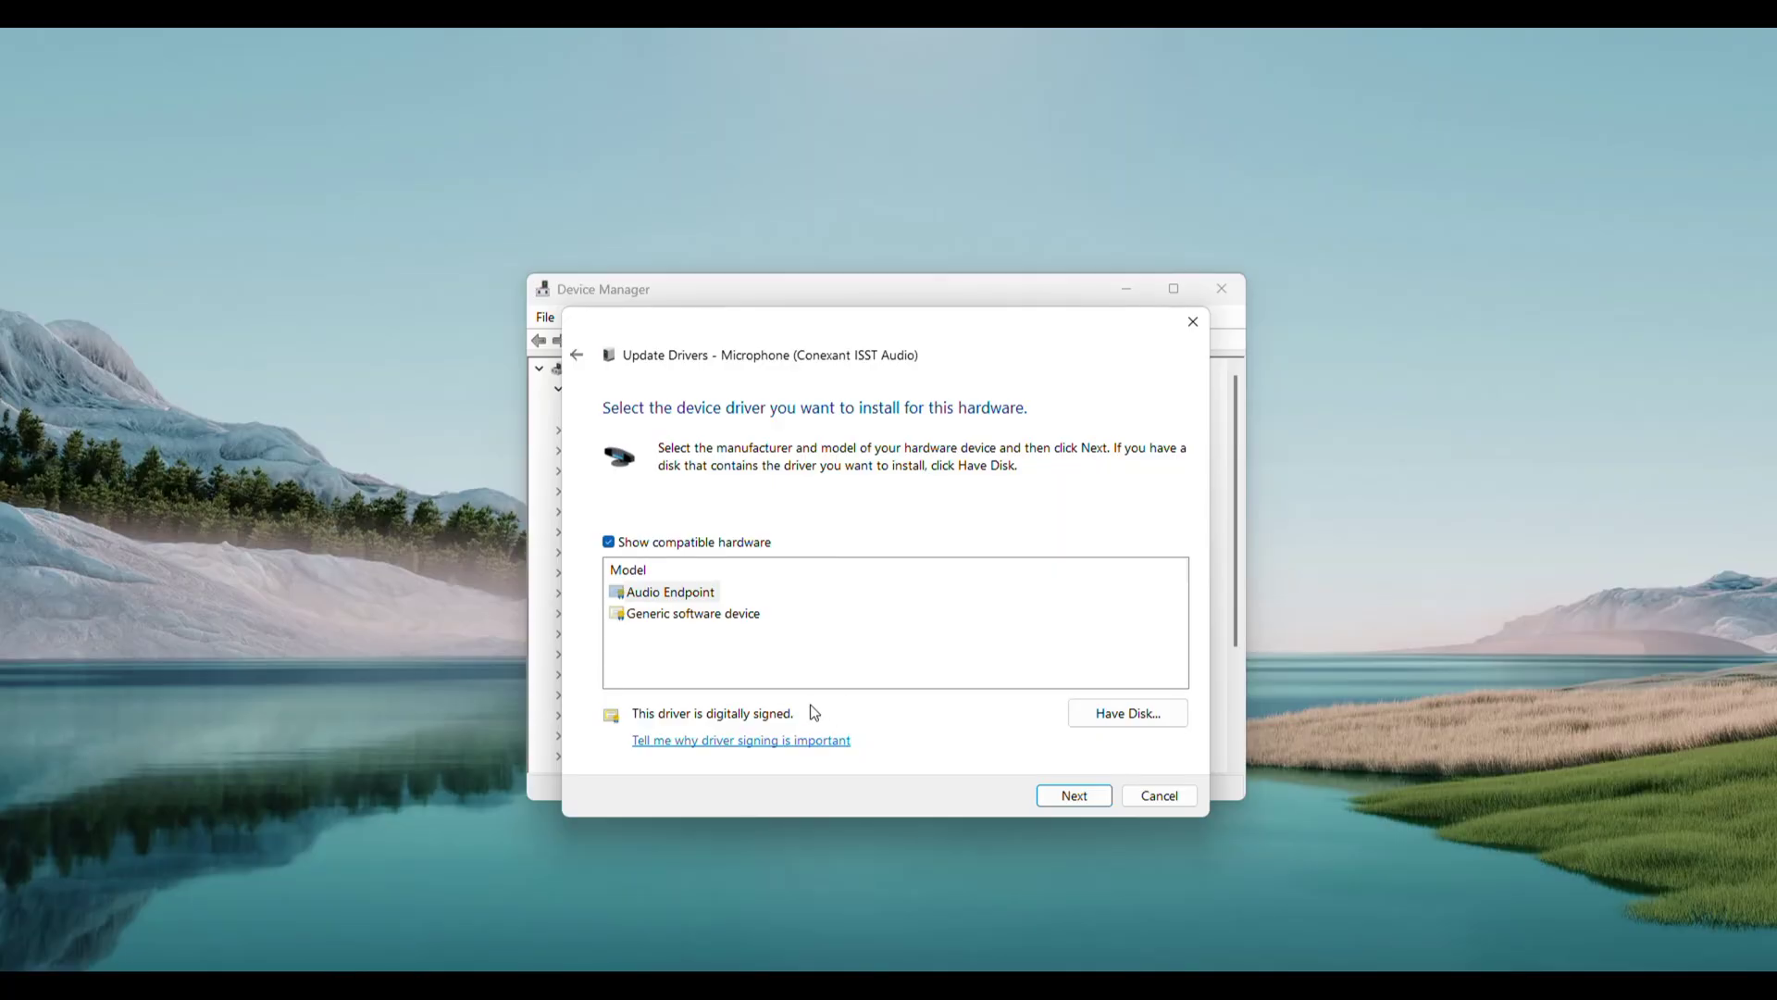
click(798, 683)
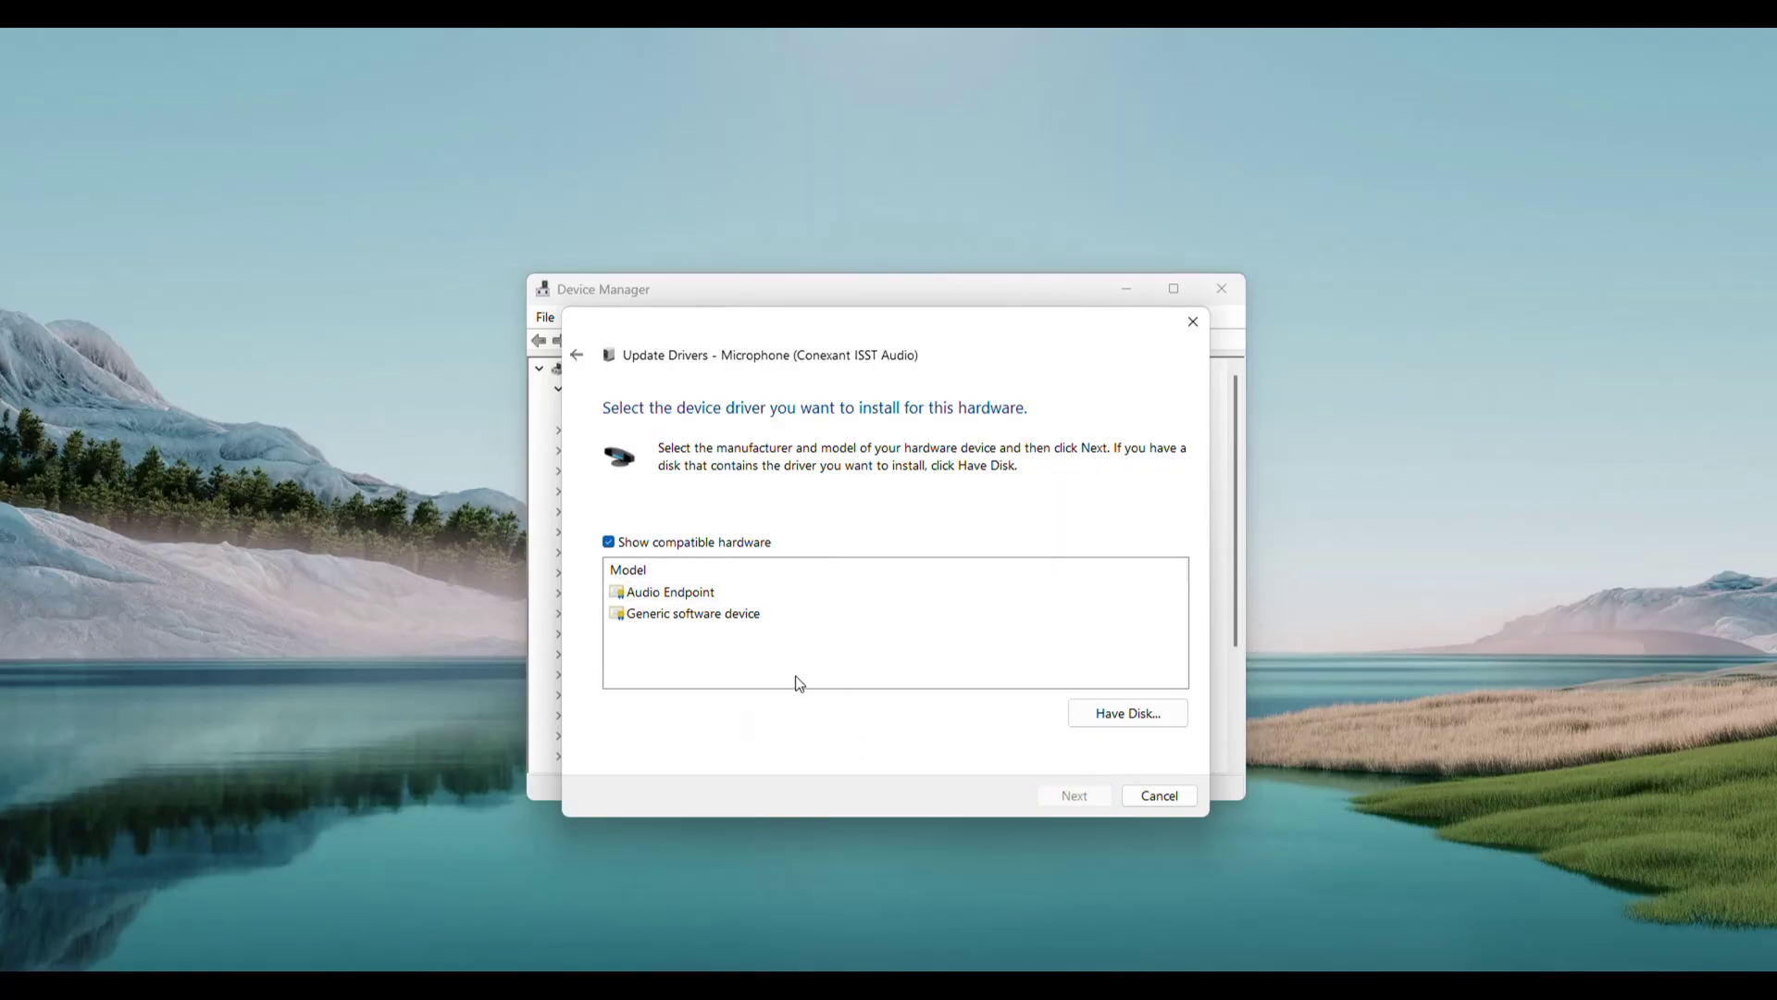
click(694, 598)
click(710, 624)
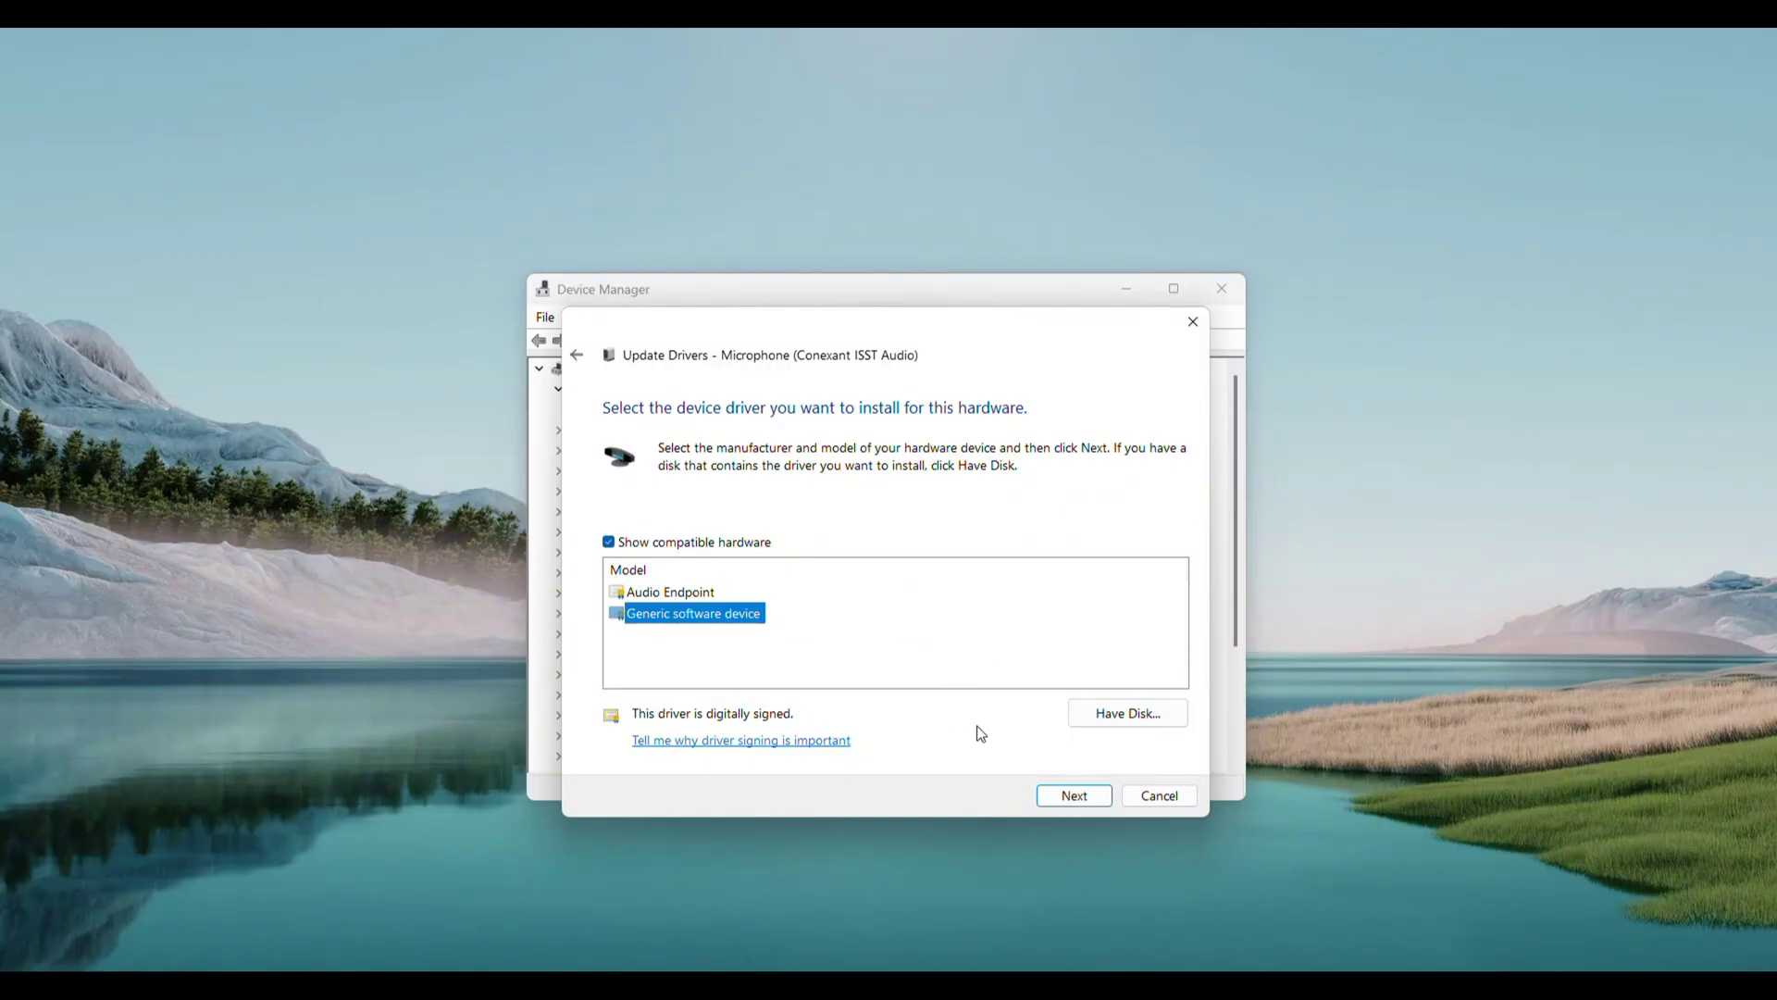
click(1073, 795)
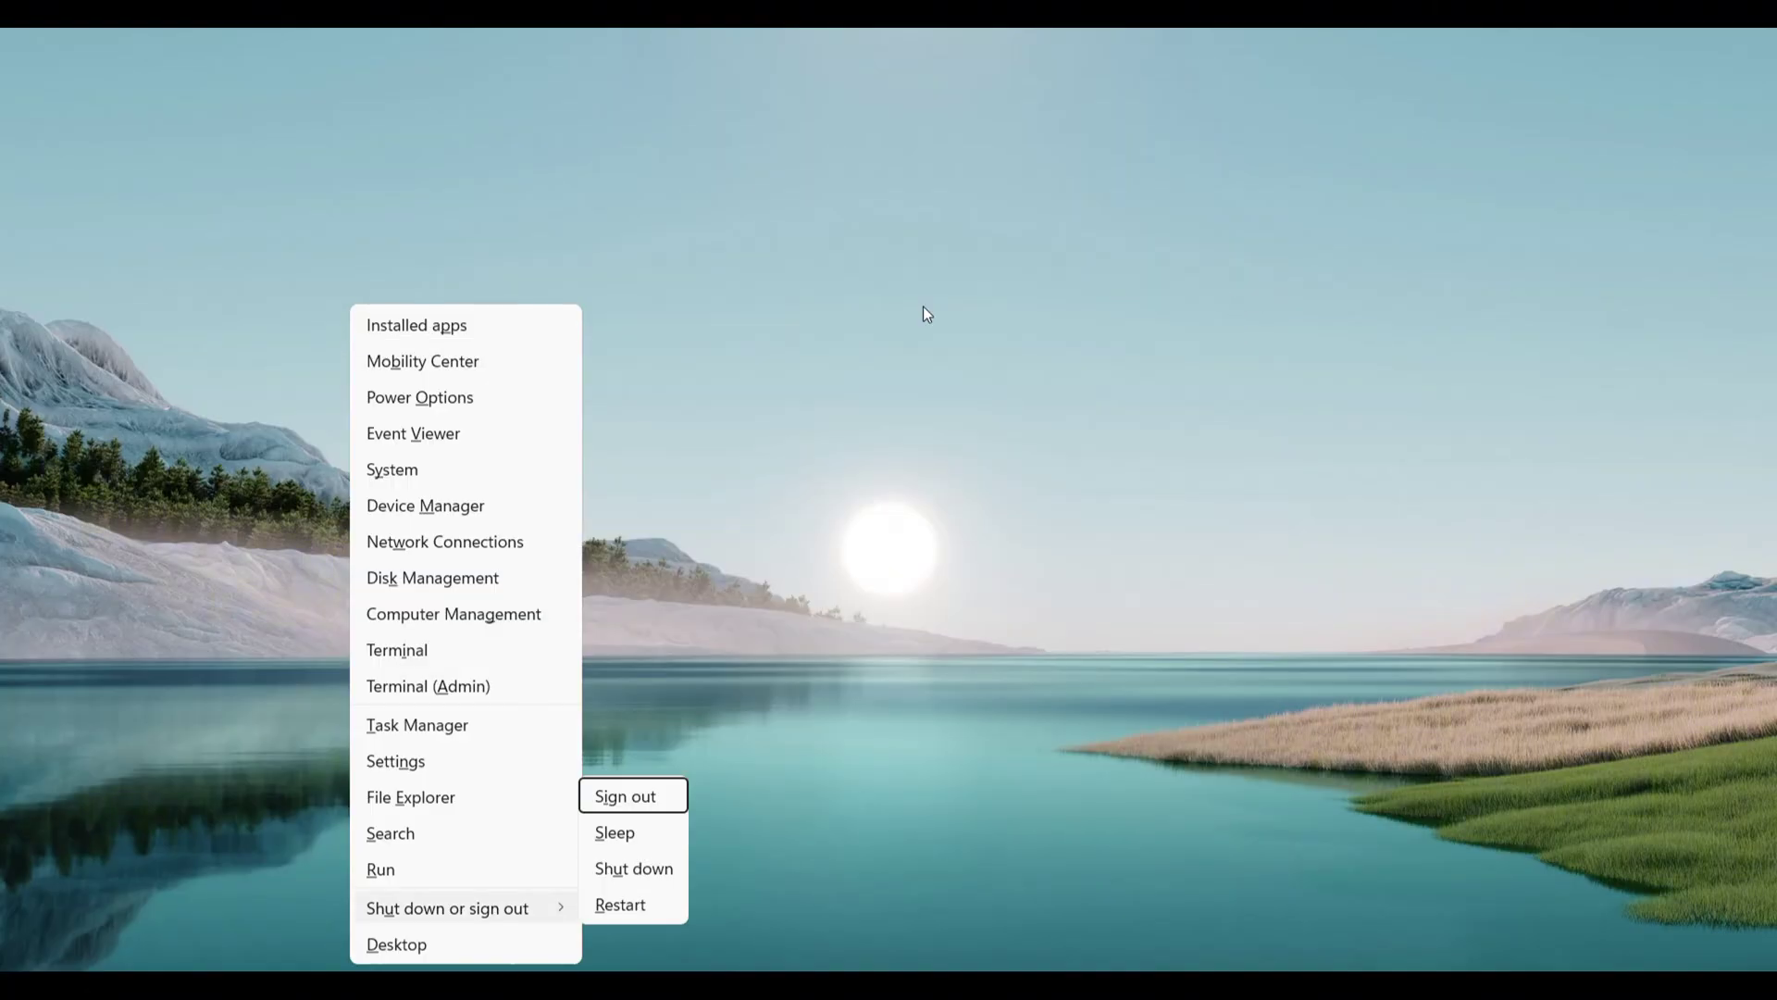
Dismiss the open window with Escape.
key(Escape)
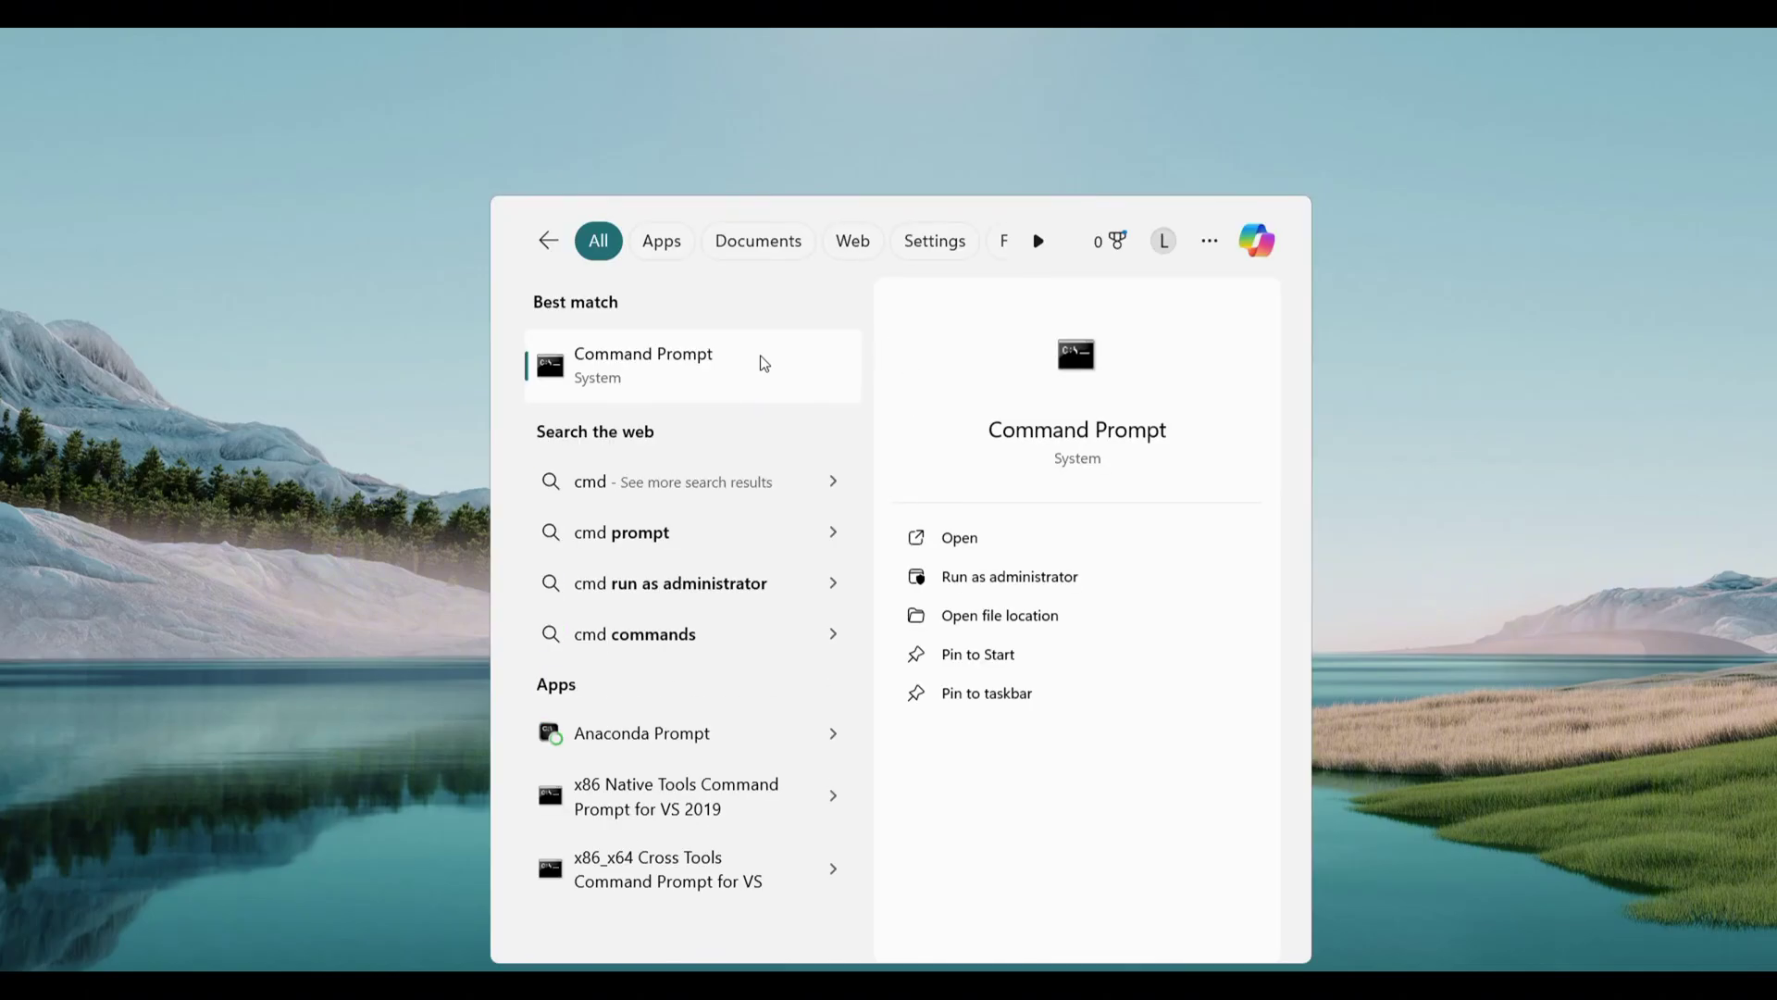
Run Command Prompt as administrator and execute msdt.exe -id DeviceDiagnostic.
right_click(761, 364)
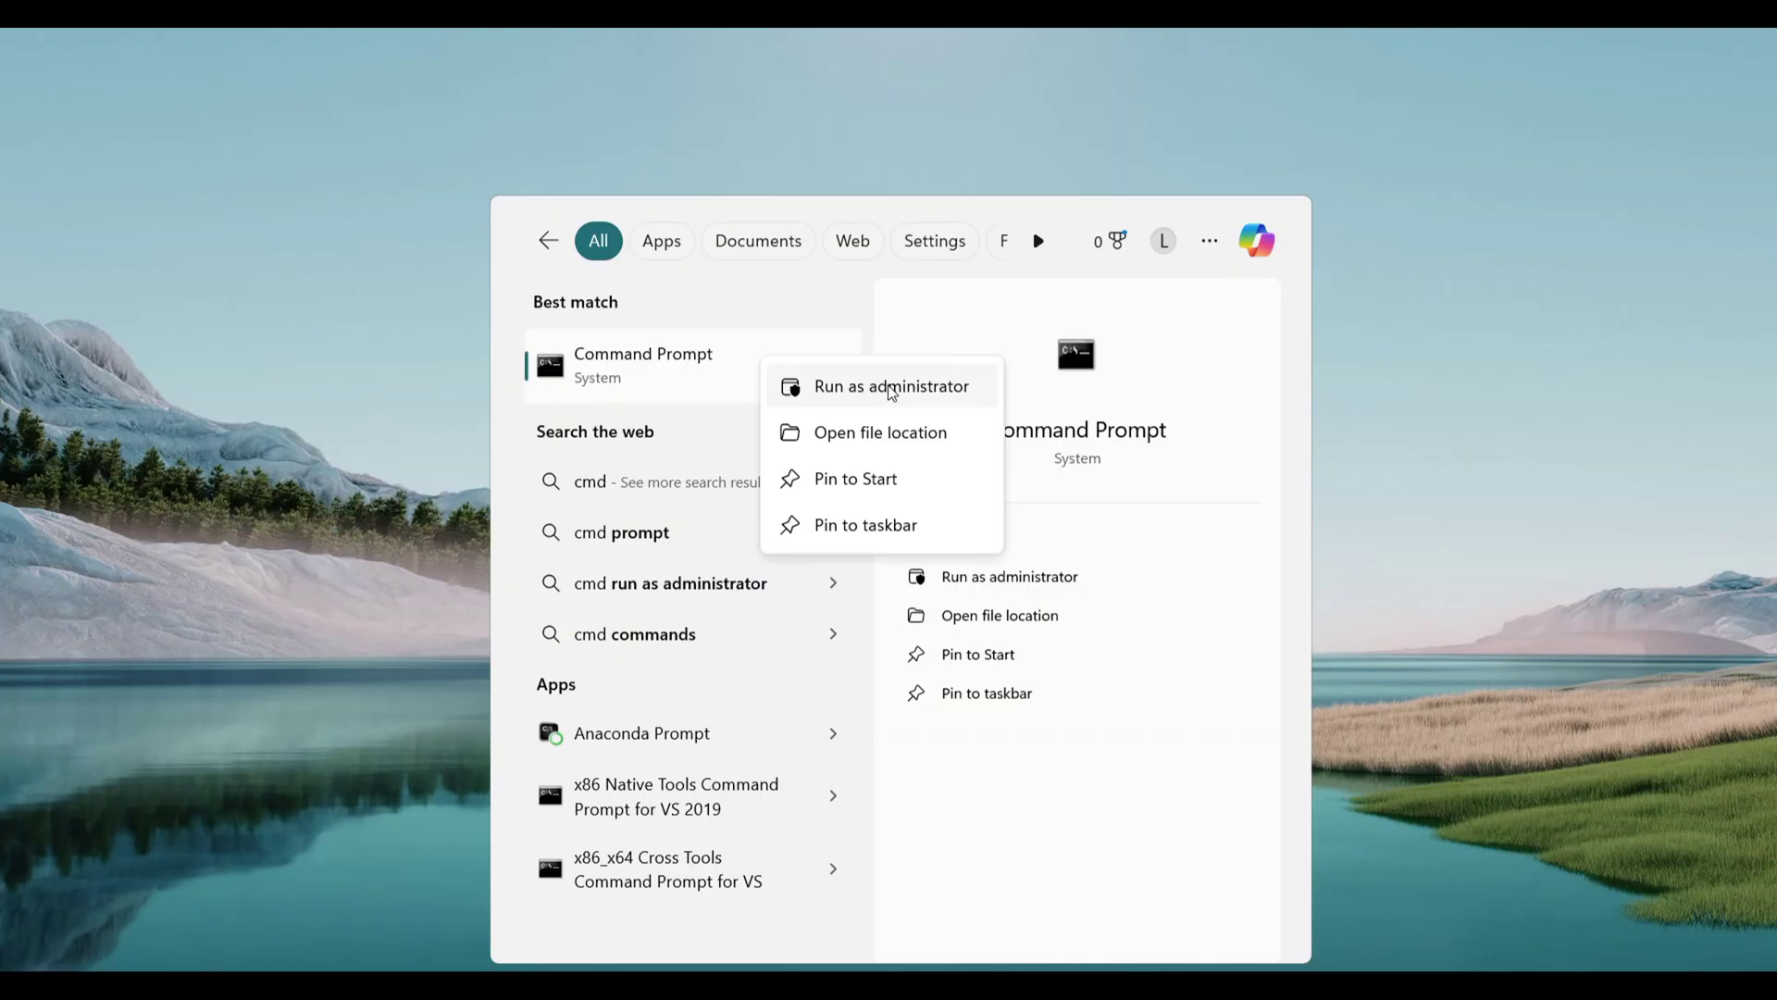
click(889, 387)
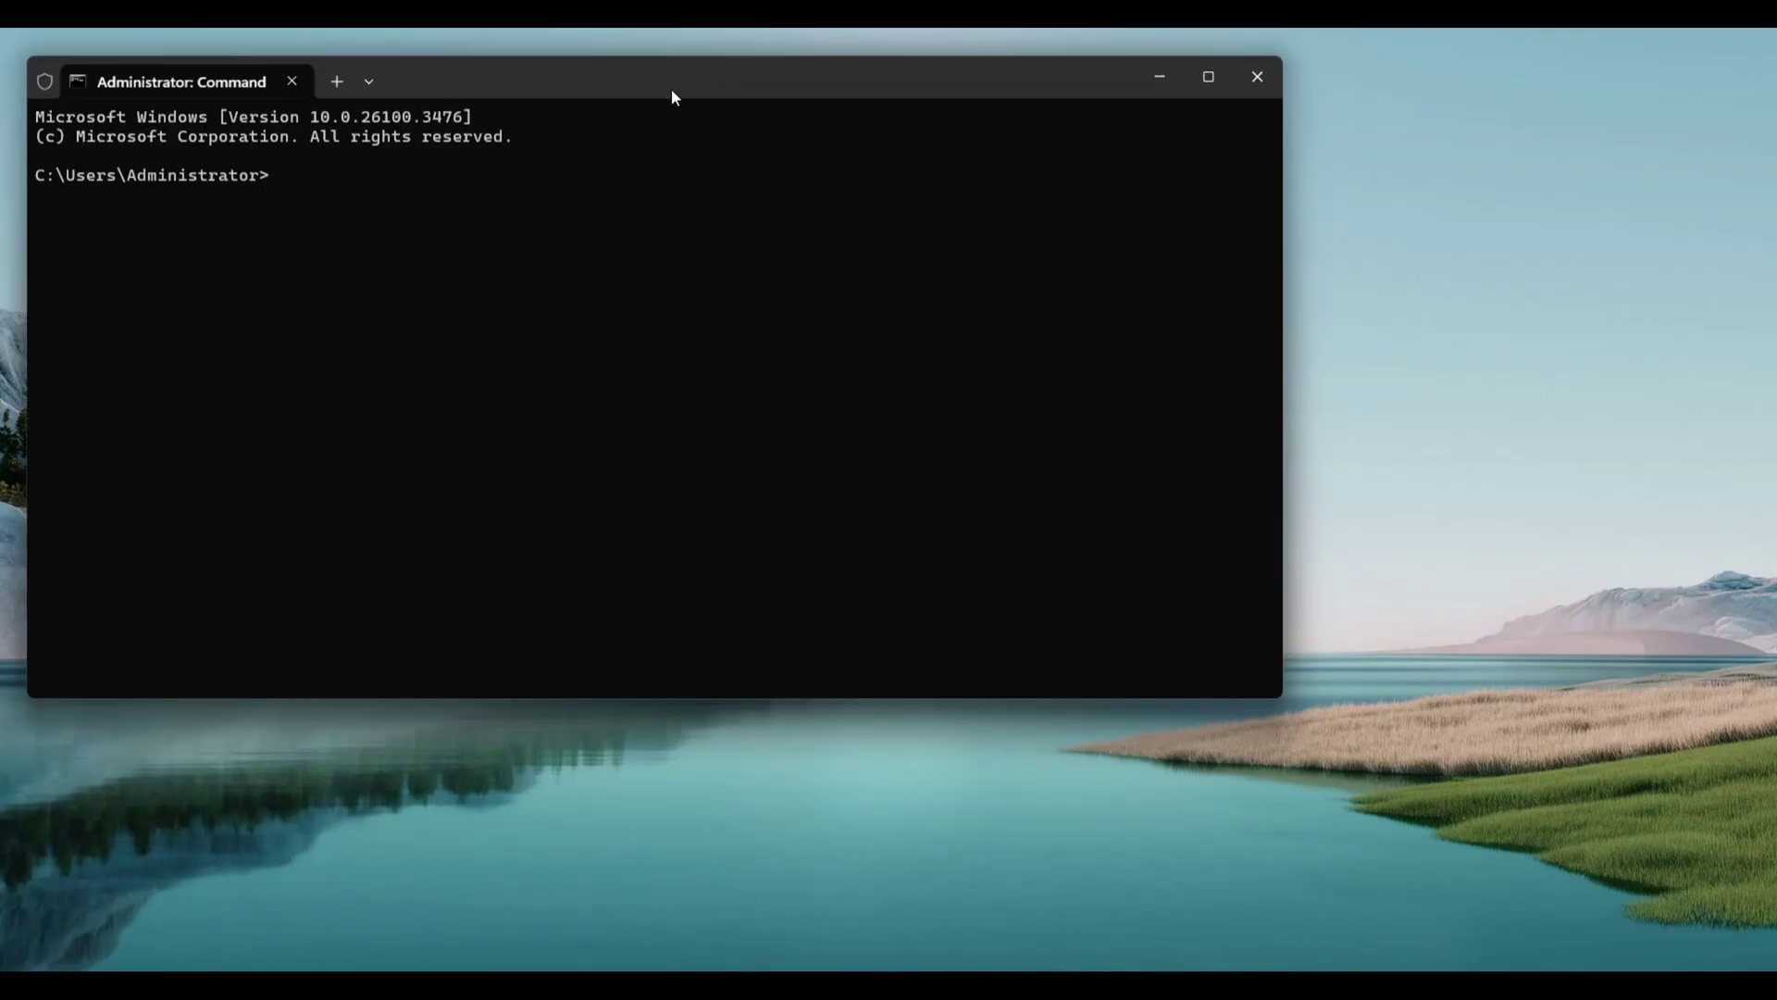
drag(672, 94, 977, 261)
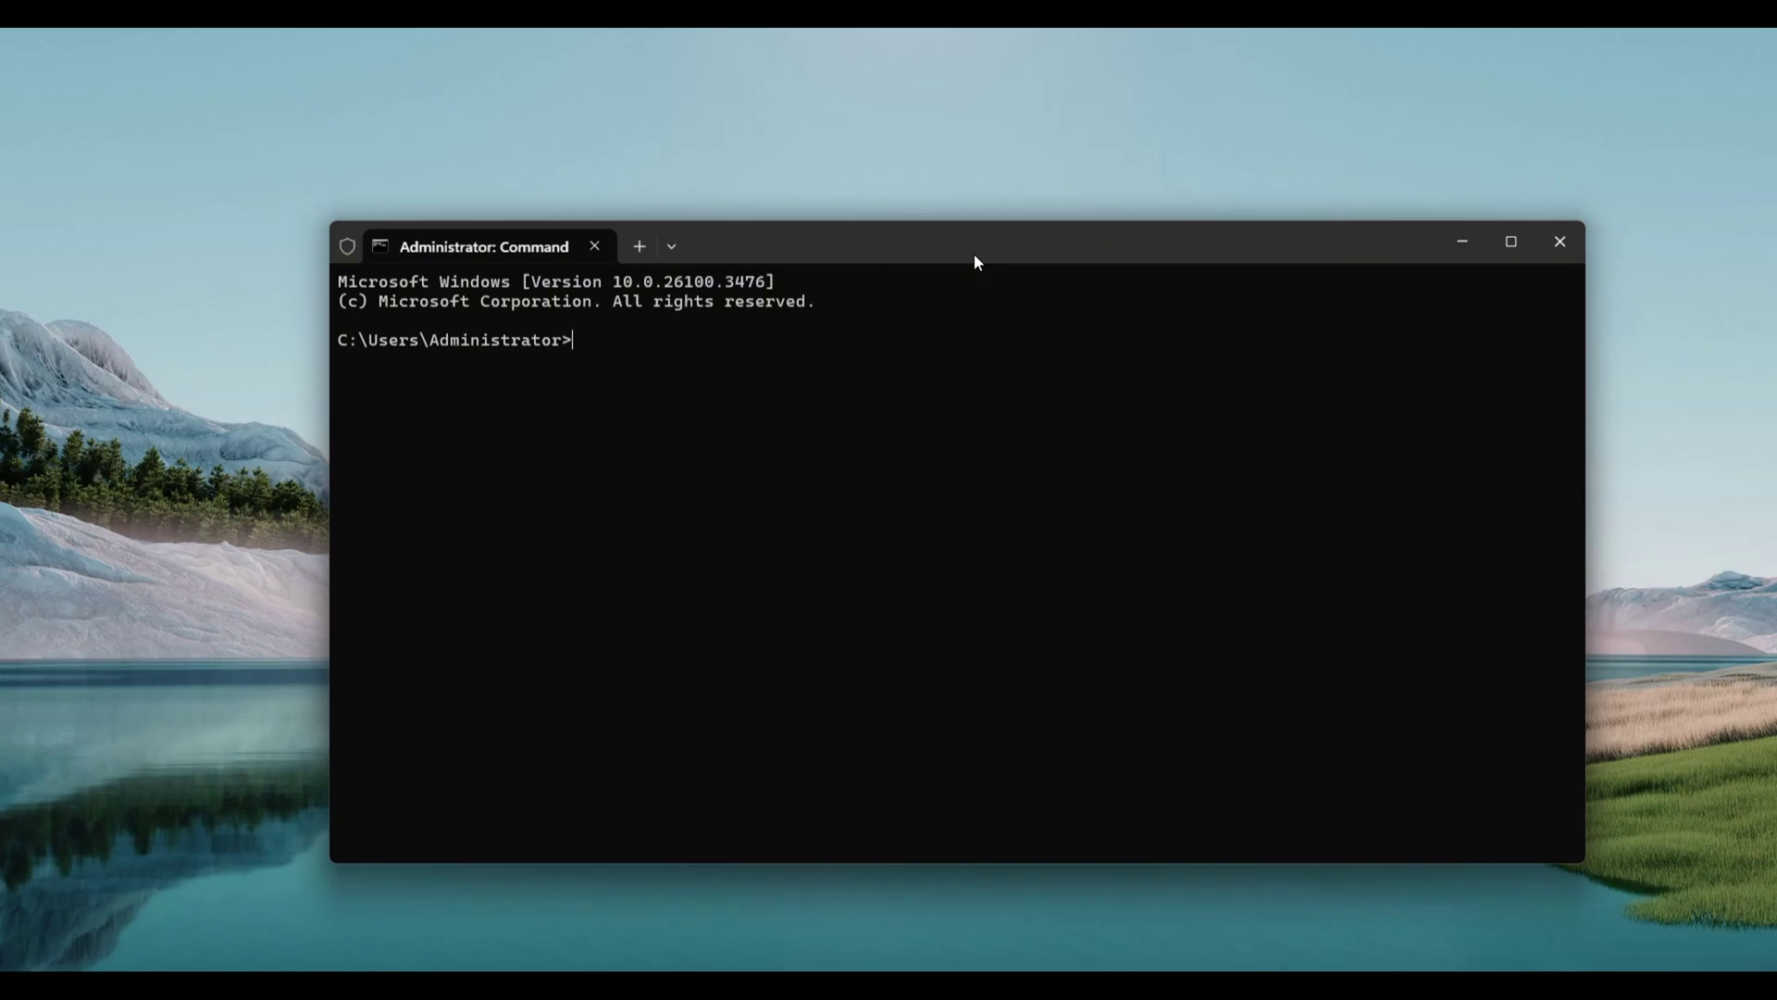
text(msdt.exe -id DeviceDiagnostic)
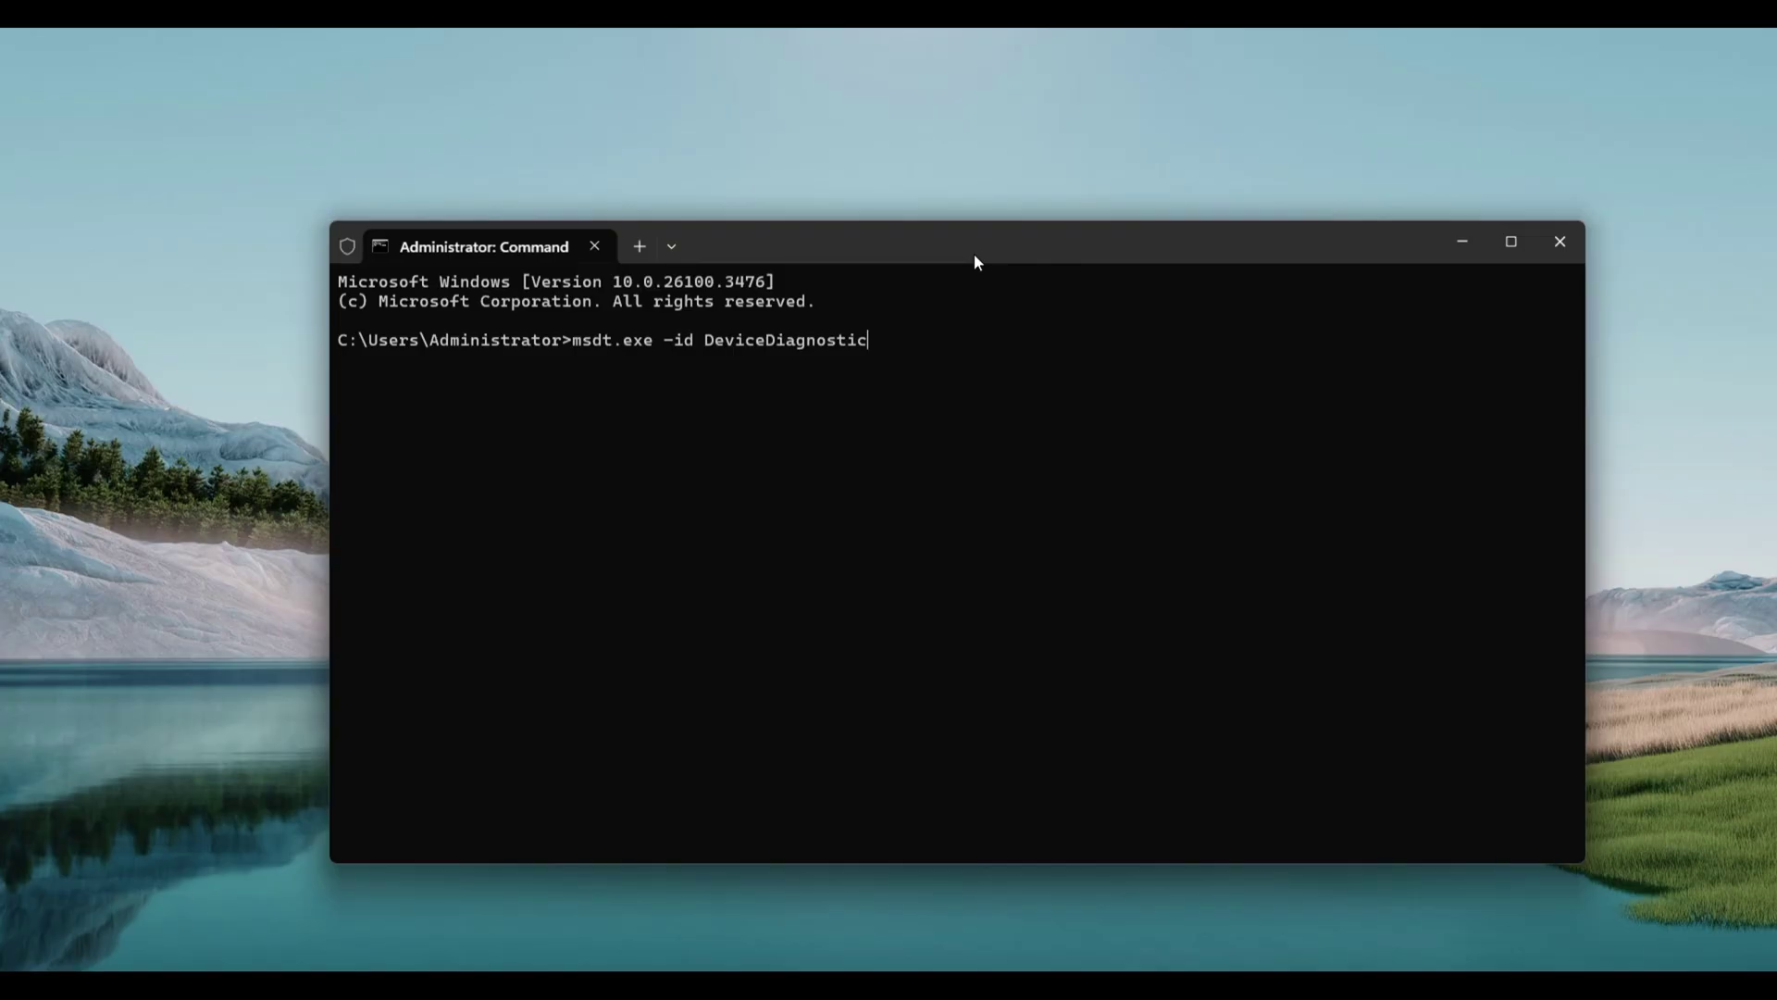
key(Return)
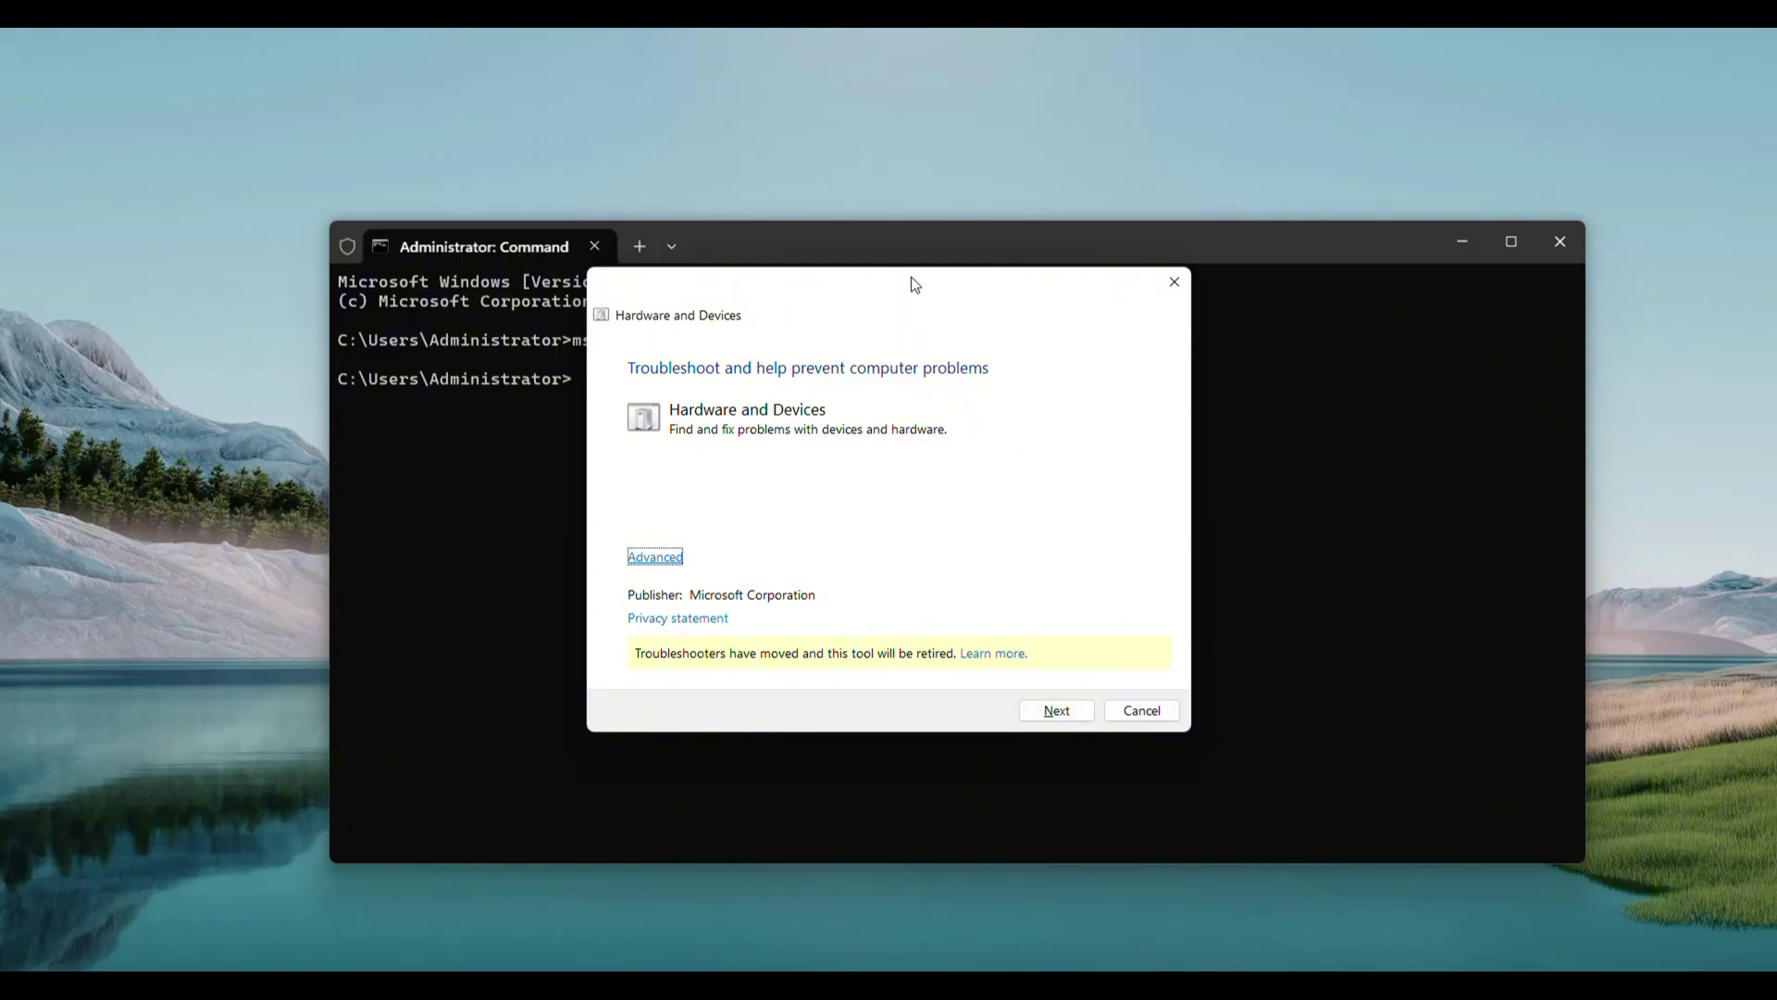
Move the troubleshooter aside and reveal its Advanced automatic repair option.
mouse_move(913, 290)
mouse_down()
mouse_move(1282, 294)
mouse_move(1165, 313)
mouse_up()
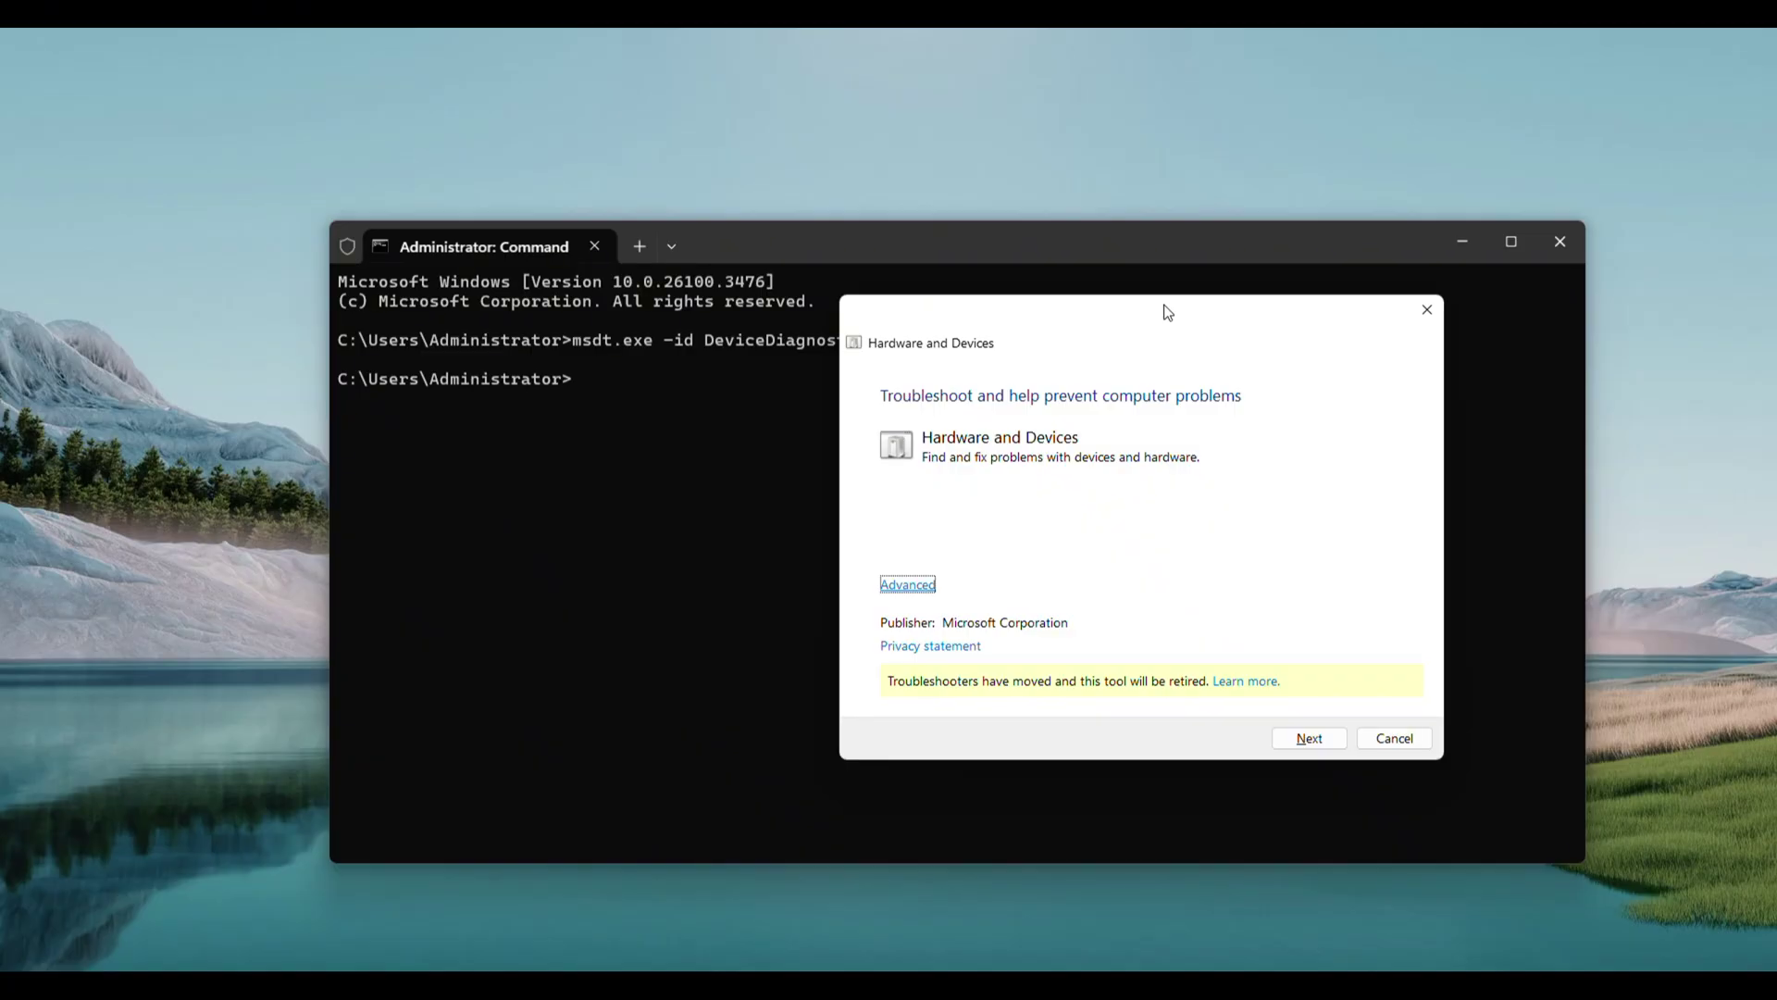
click(911, 584)
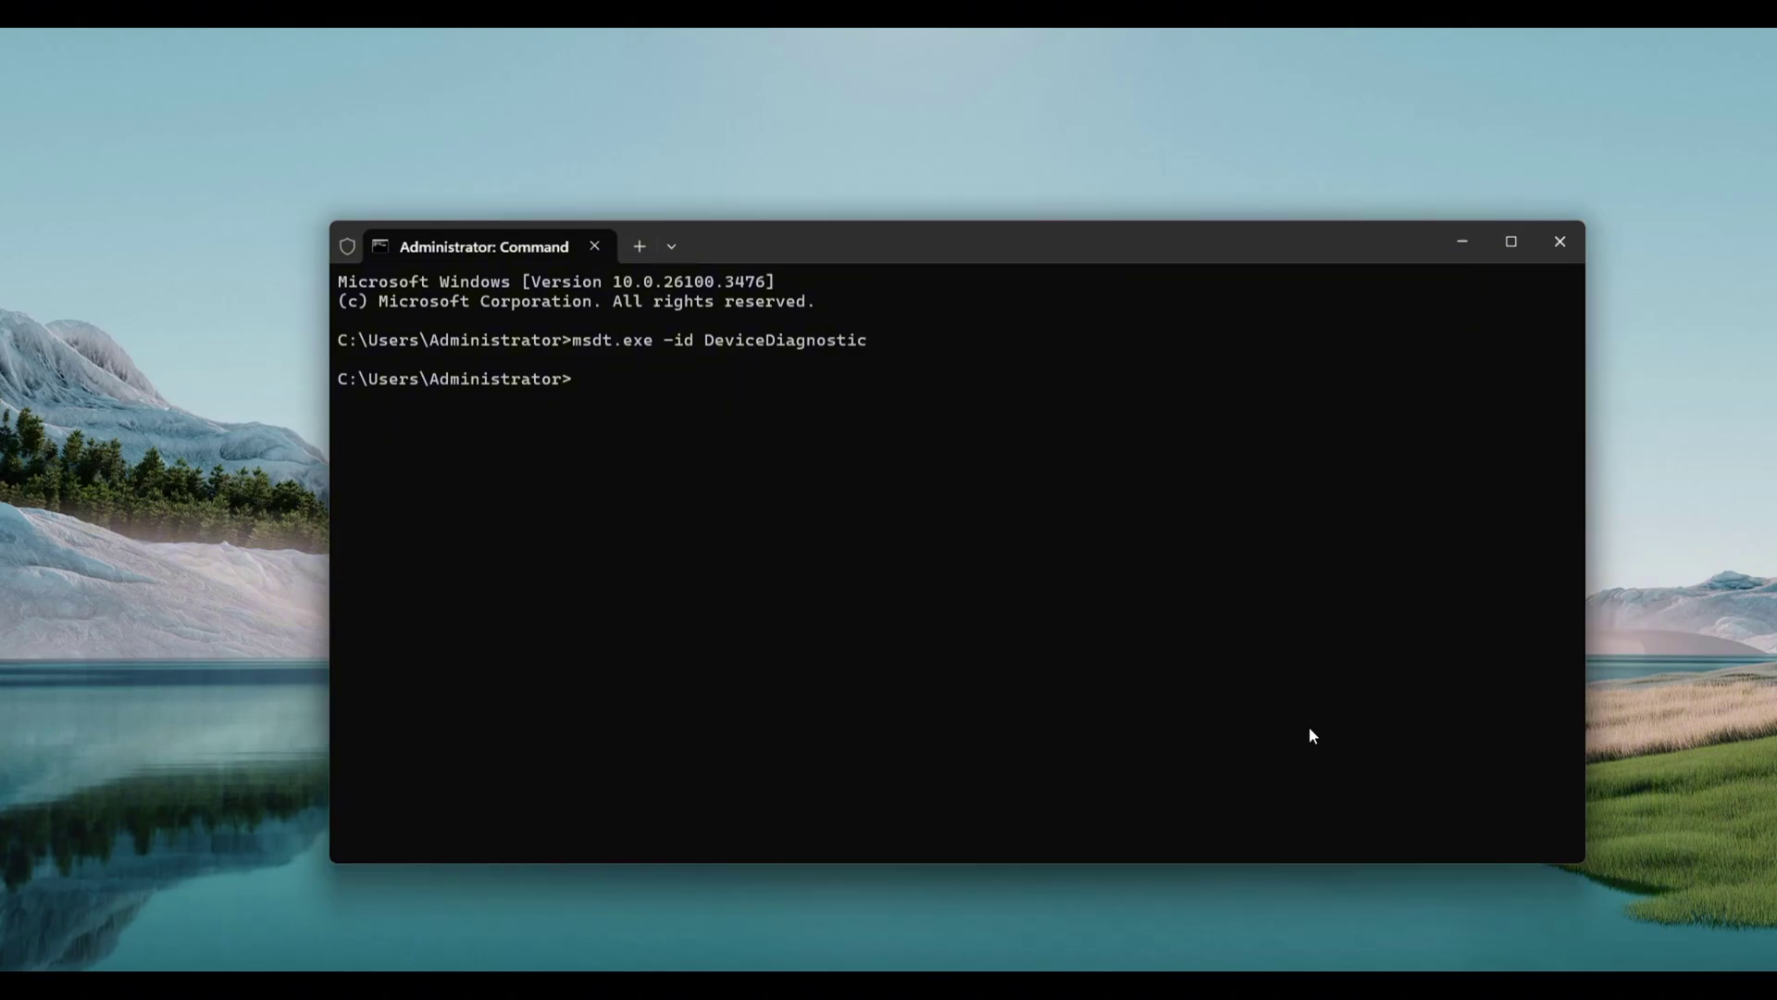
Bring up the Win+X menu and its Shut down or sign out submenu (U).
key(super+x)
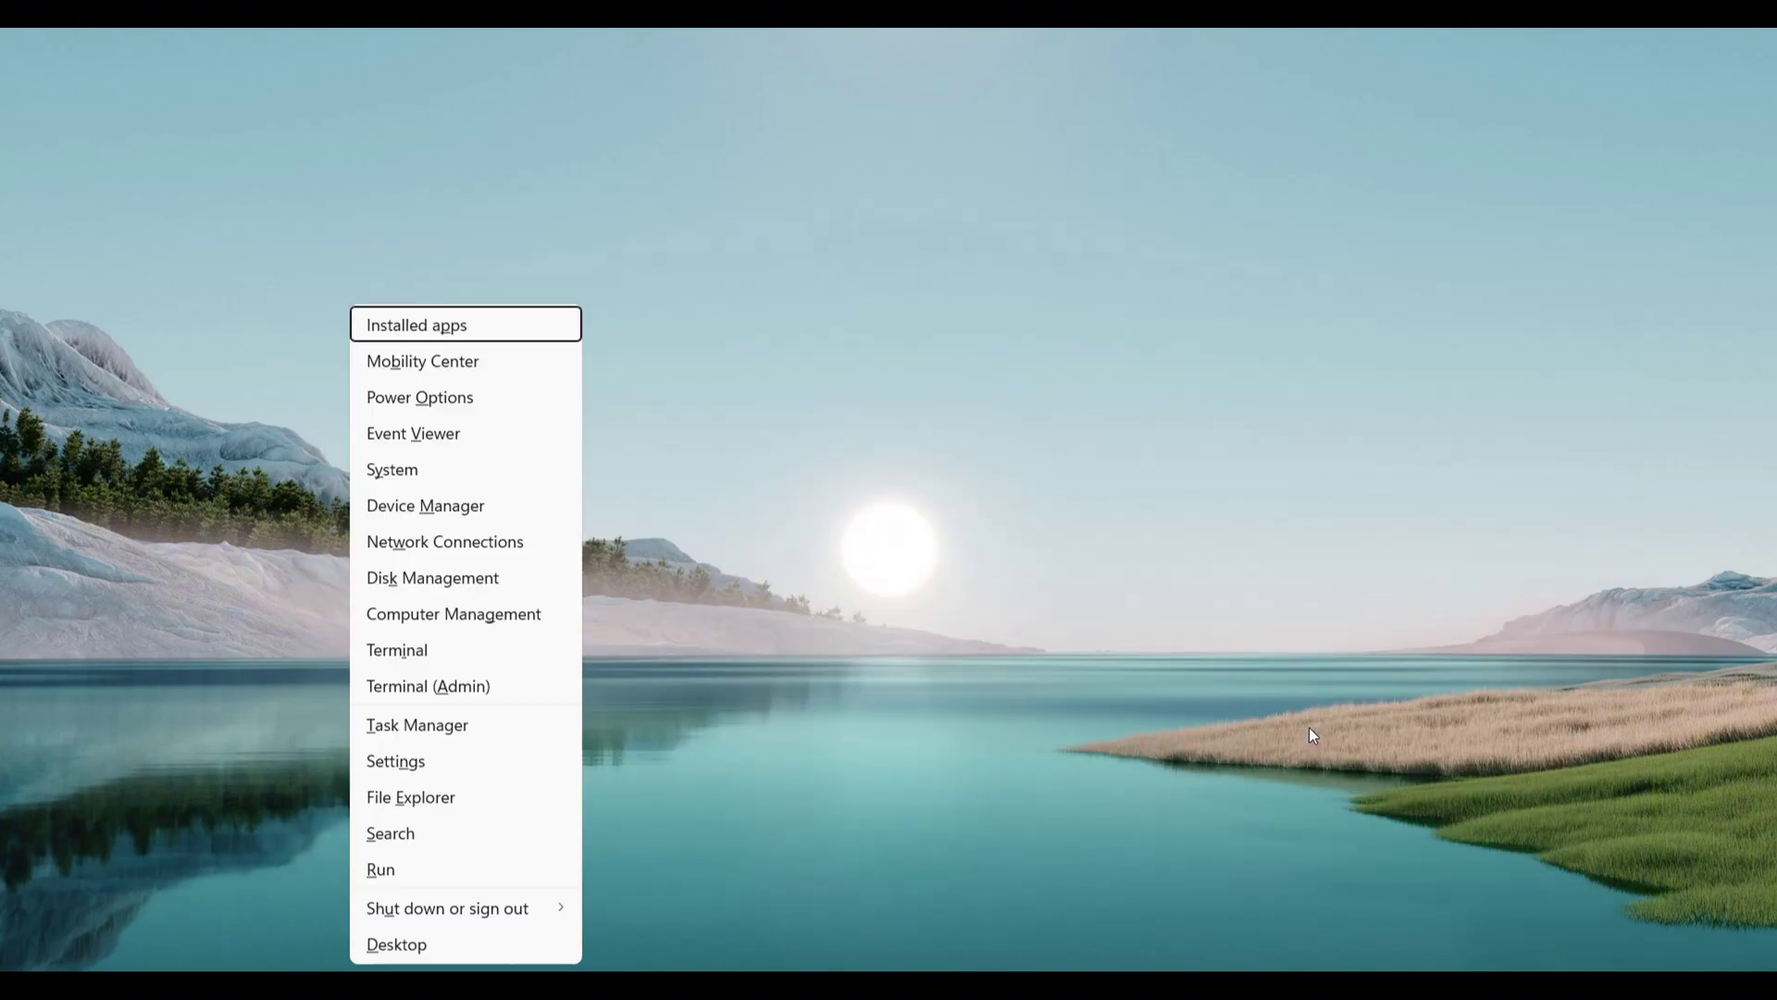
key(u)
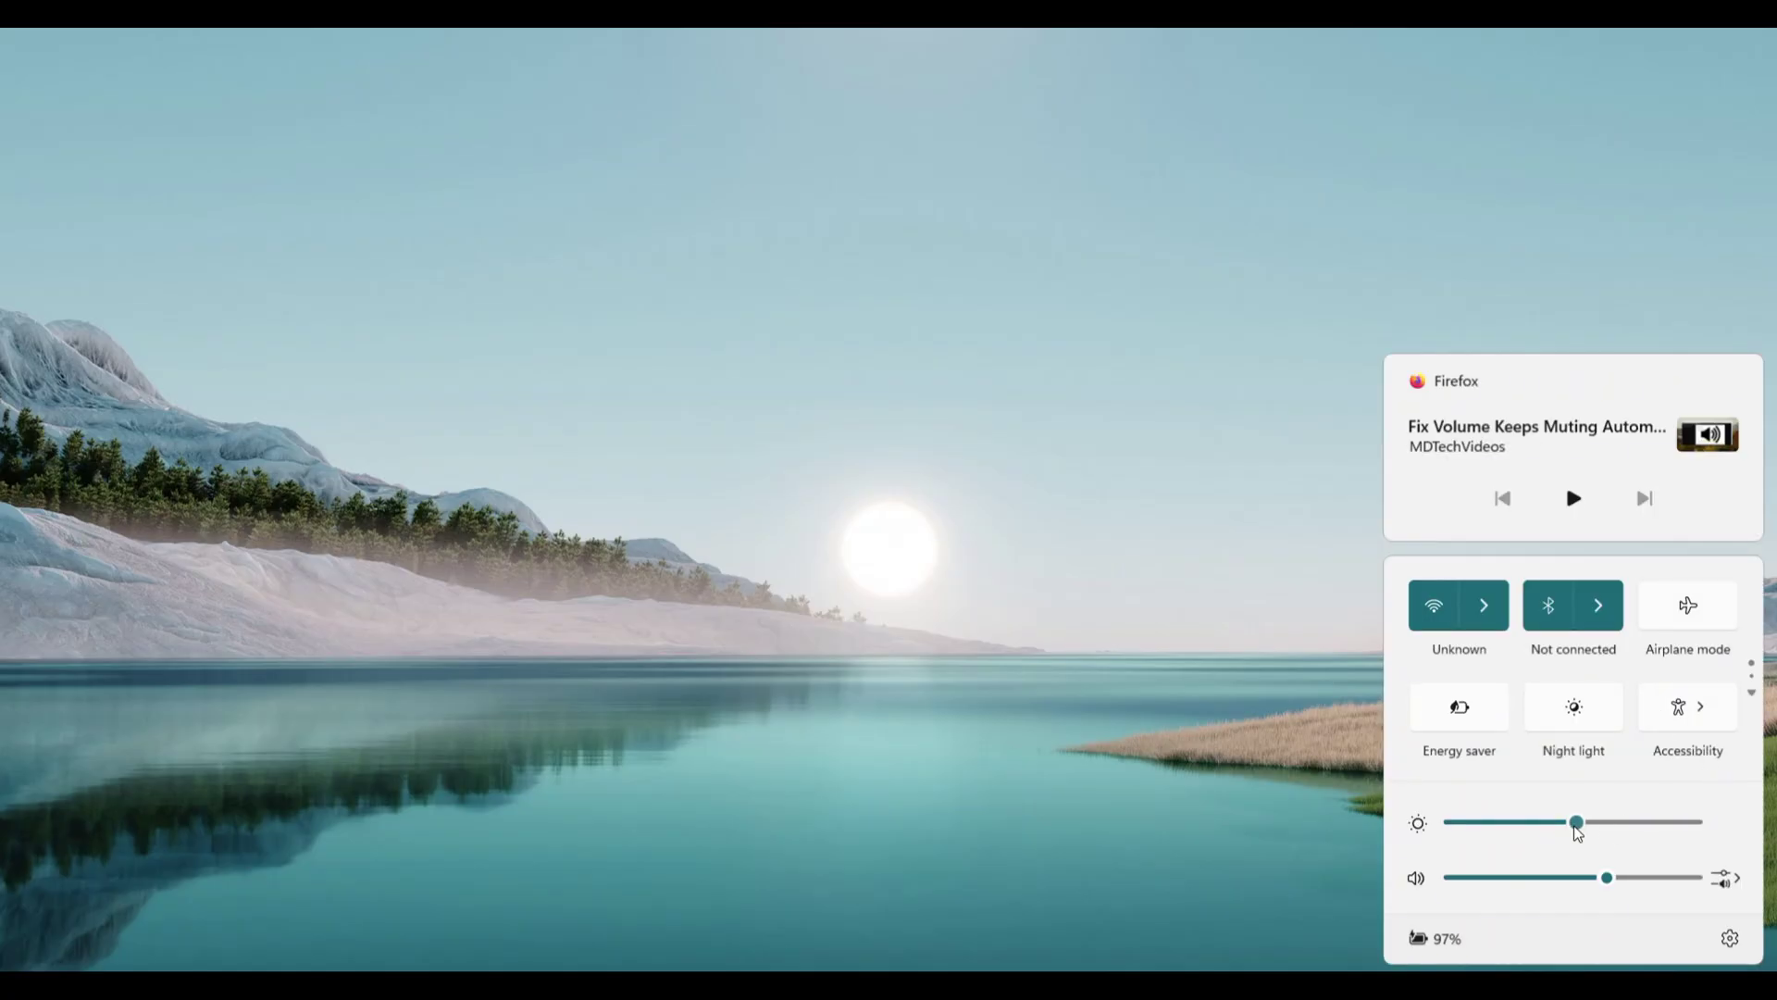
Drag the volume slider to 88, drop it to 57, then settle at 75.
drag(1606, 878, 1667, 877)
click(1591, 879)
drag(1591, 880, 1636, 879)
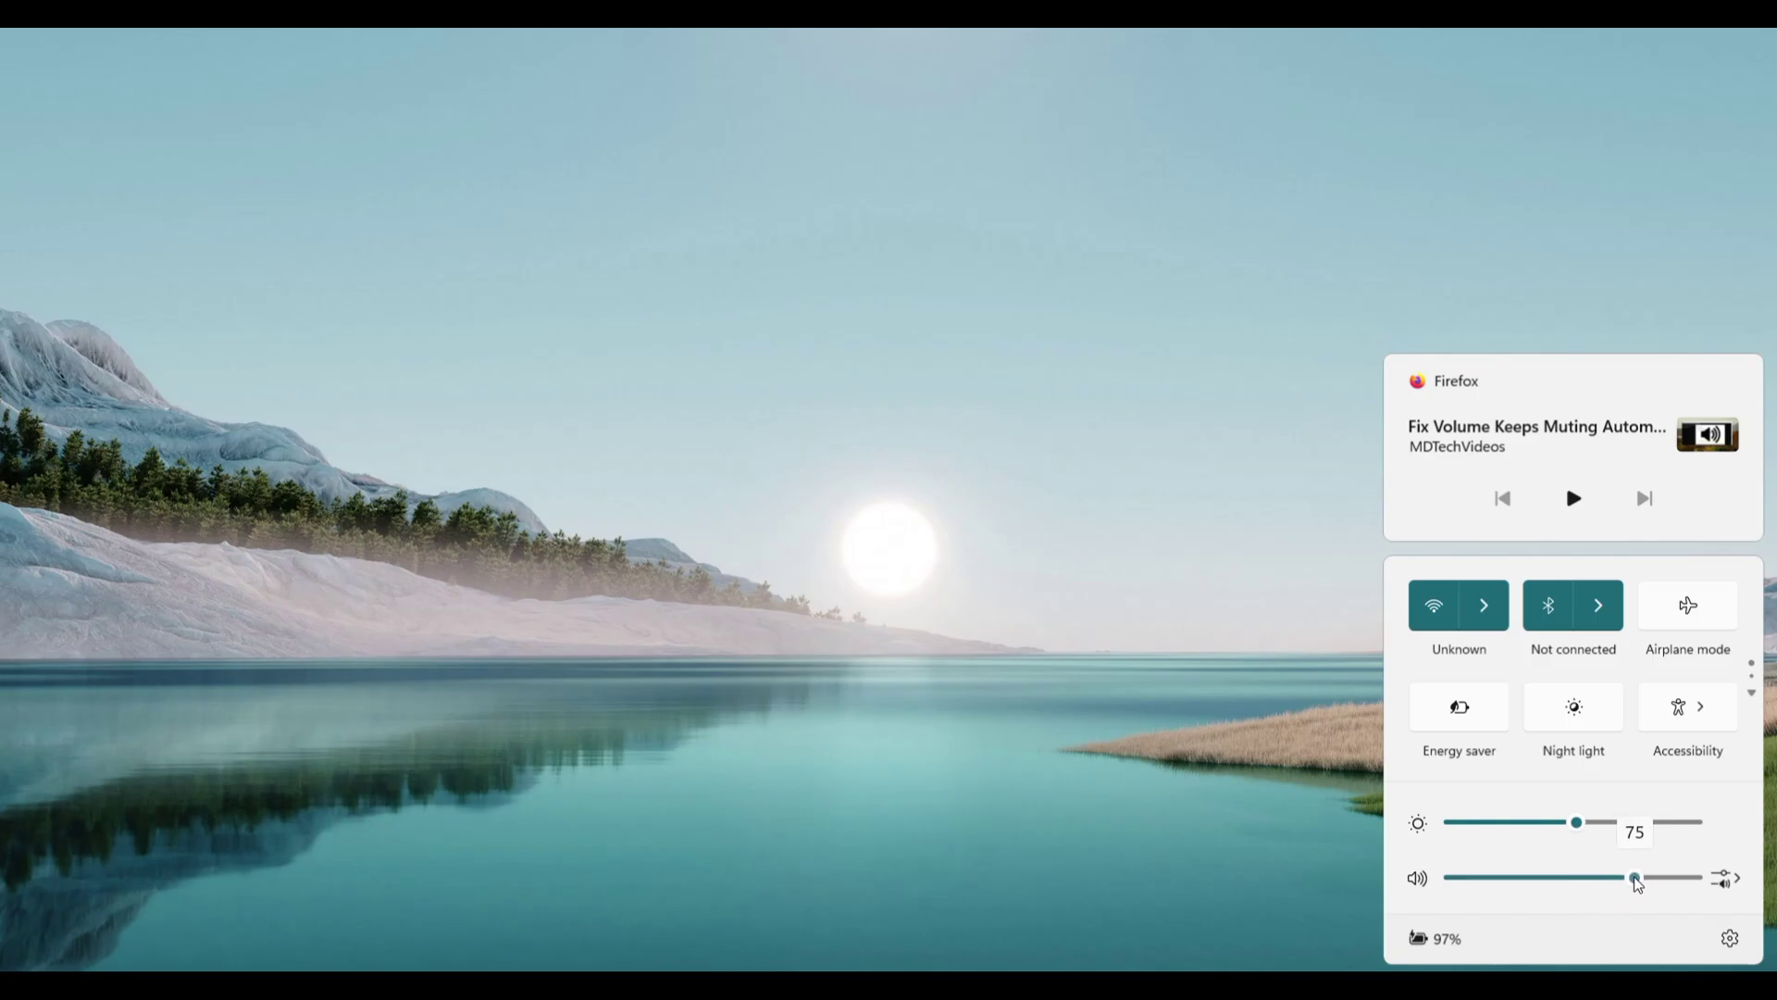